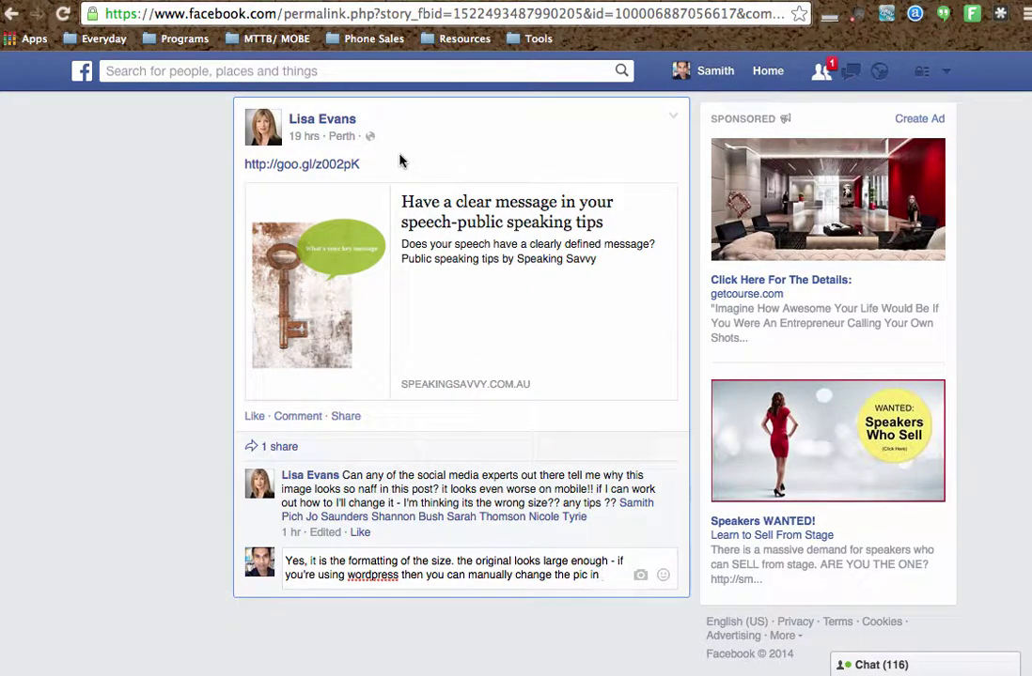
- Follow the goo.gl link to the Speaking Savvy article on having a clear speech message
{"action": "left_click", "coordinate": [299, 164]}
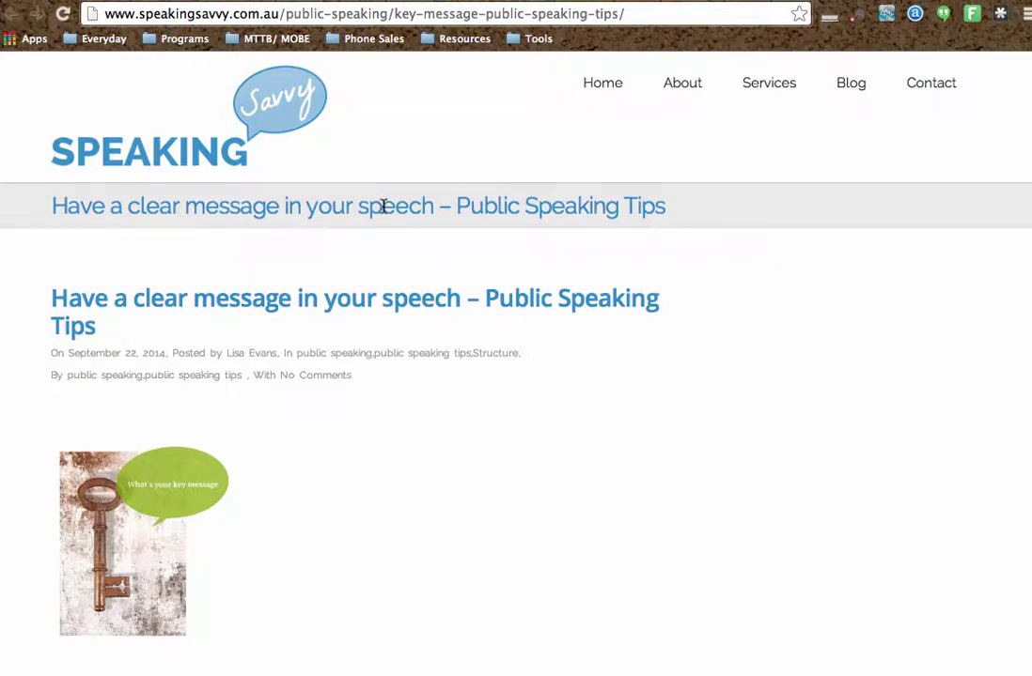
{"action": "scroll", "coordinate": [383, 208], "scroll_direction": "down", "scroll_amount": 3}
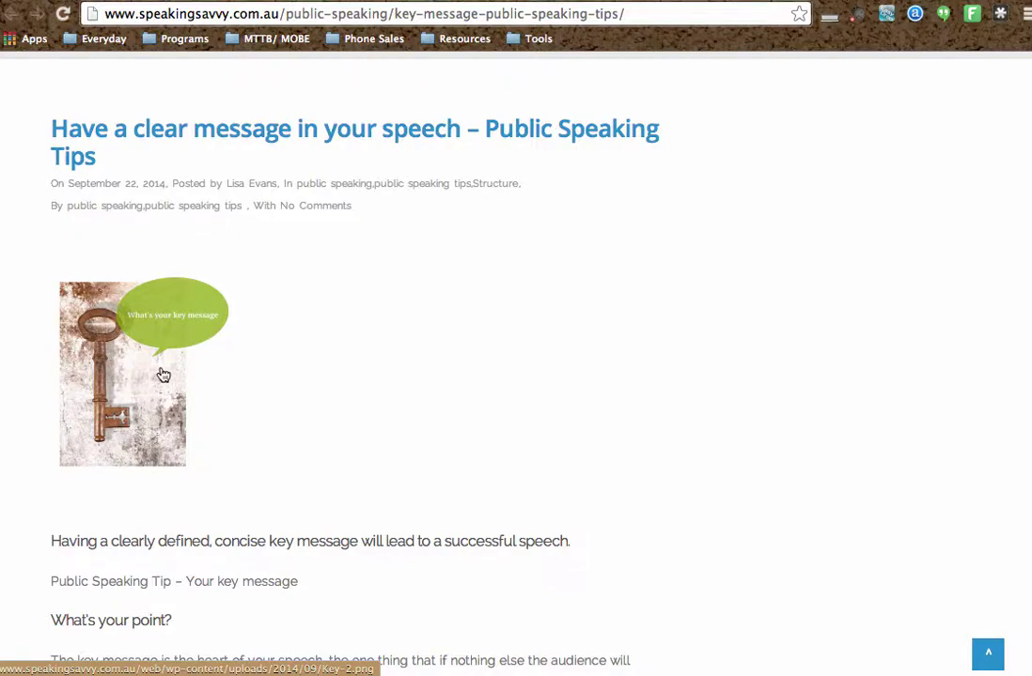
{"action": "scroll", "coordinate": [160, 371], "scroll_direction": "down", "scroll_amount": 10}
{"action": "scroll", "coordinate": [159, 377], "scroll_direction": "down", "scroll_amount": 15}
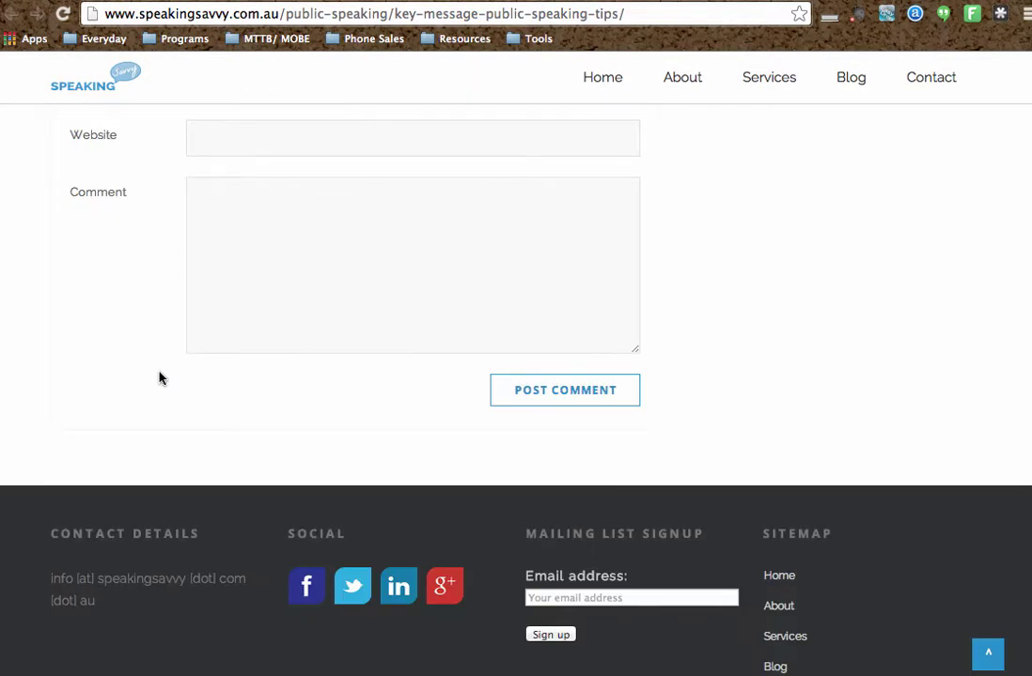
{"action": "scroll", "coordinate": [158, 377], "scroll_direction": "up", "scroll_amount": 20}
{"action": "scroll", "coordinate": [160, 385], "scroll_direction": "down", "scroll_amount": 2}
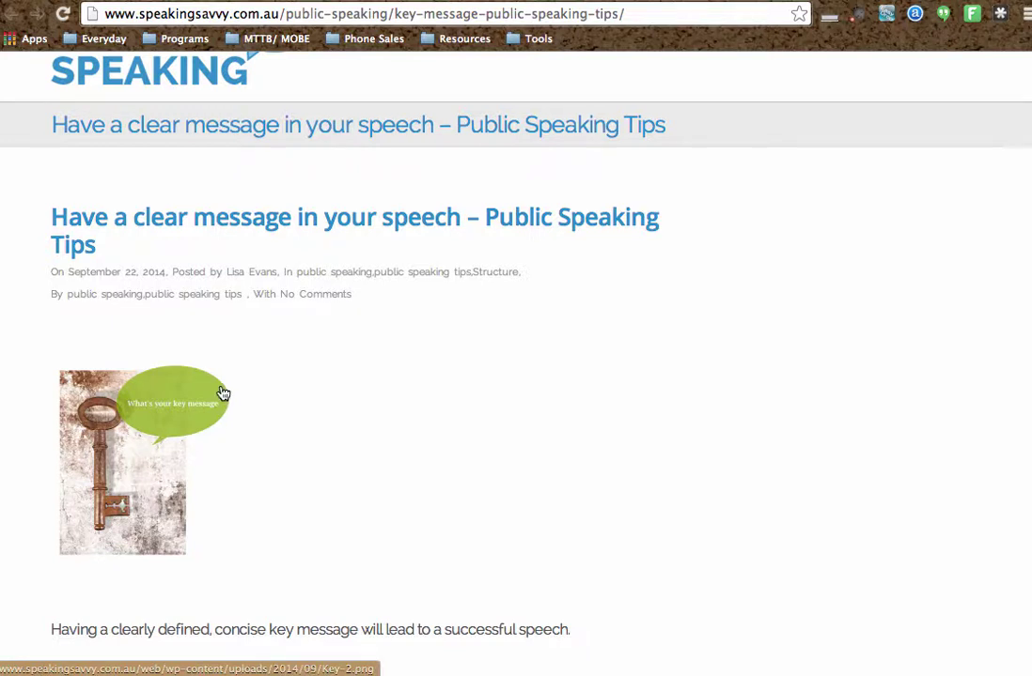
{"action": "scroll", "coordinate": [248, 414], "scroll_direction": "up", "scroll_amount": 2}
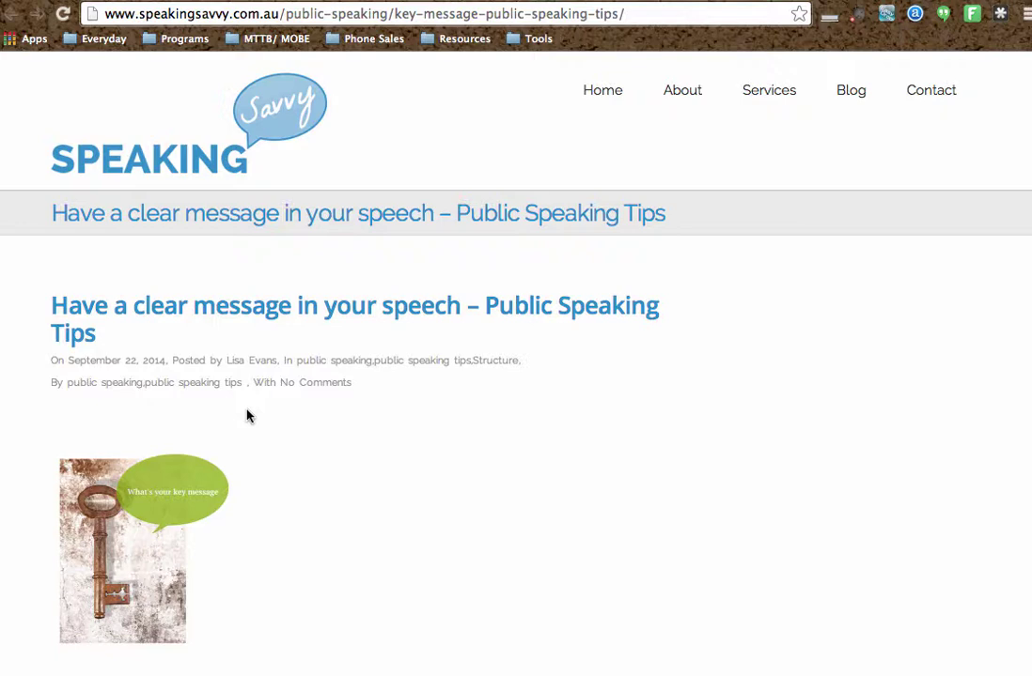
{"action": "scroll", "coordinate": [248, 414], "scroll_direction": "down", "scroll_amount": 1}
{"action": "scroll", "coordinate": [248, 414], "scroll_direction": "down", "scroll_amount": 1}
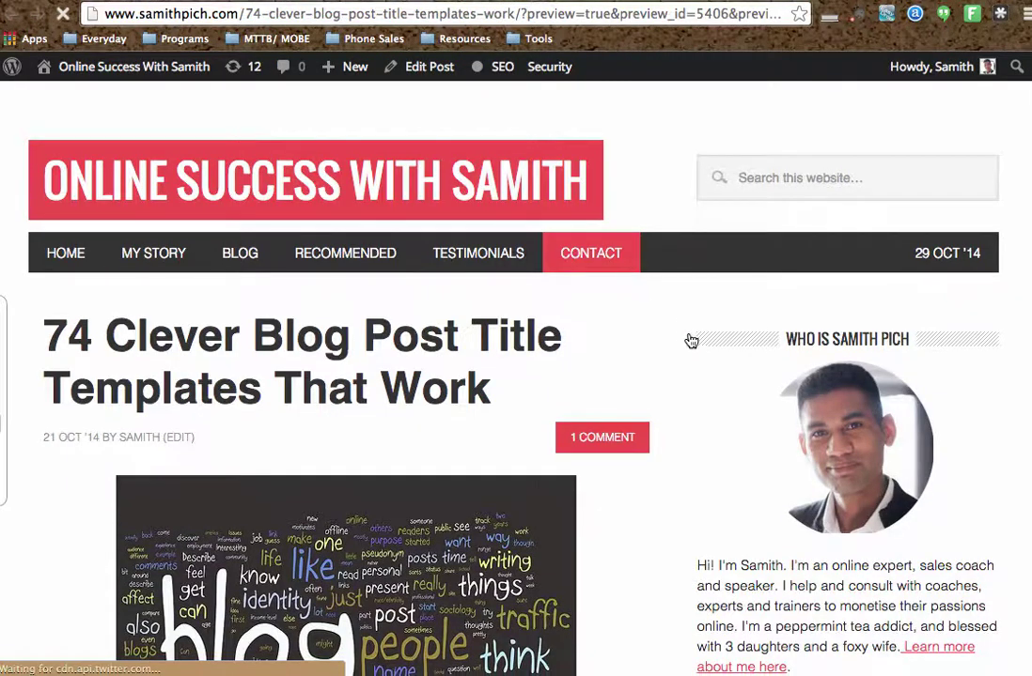
- Scroll the post preview past the intro, title examples, infographic and numbered template list
{"action": "scroll", "coordinate": [686, 336], "scroll_direction": "down", "scroll_amount": 2}
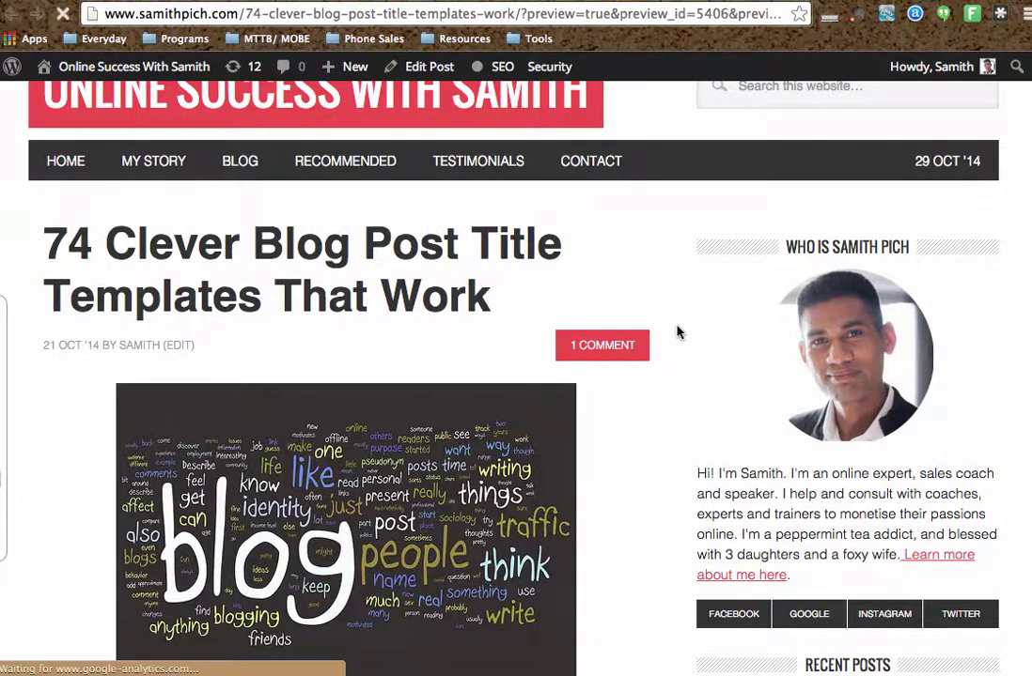
{"action": "scroll", "coordinate": [676, 332], "scroll_direction": "down", "scroll_amount": 1}
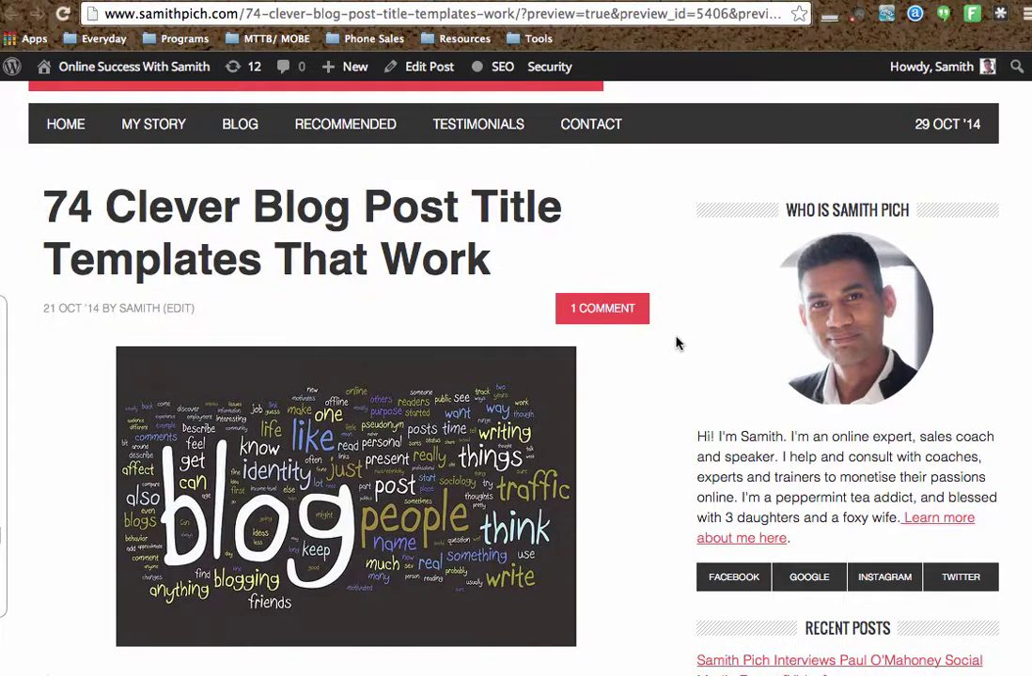
{"action": "scroll", "coordinate": [676, 344], "scroll_direction": "down", "scroll_amount": 4}
{"action": "scroll", "coordinate": [282, 367], "scroll_direction": "down", "scroll_amount": 15}
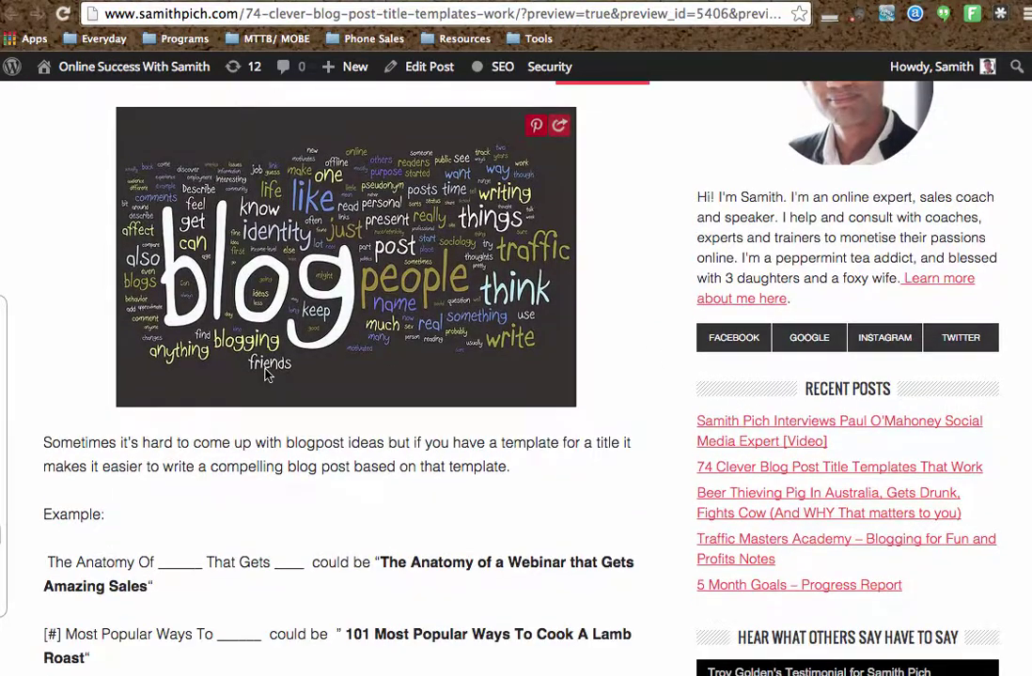
{"action": "scroll", "coordinate": [266, 375], "scroll_direction": "up", "scroll_amount": 18}
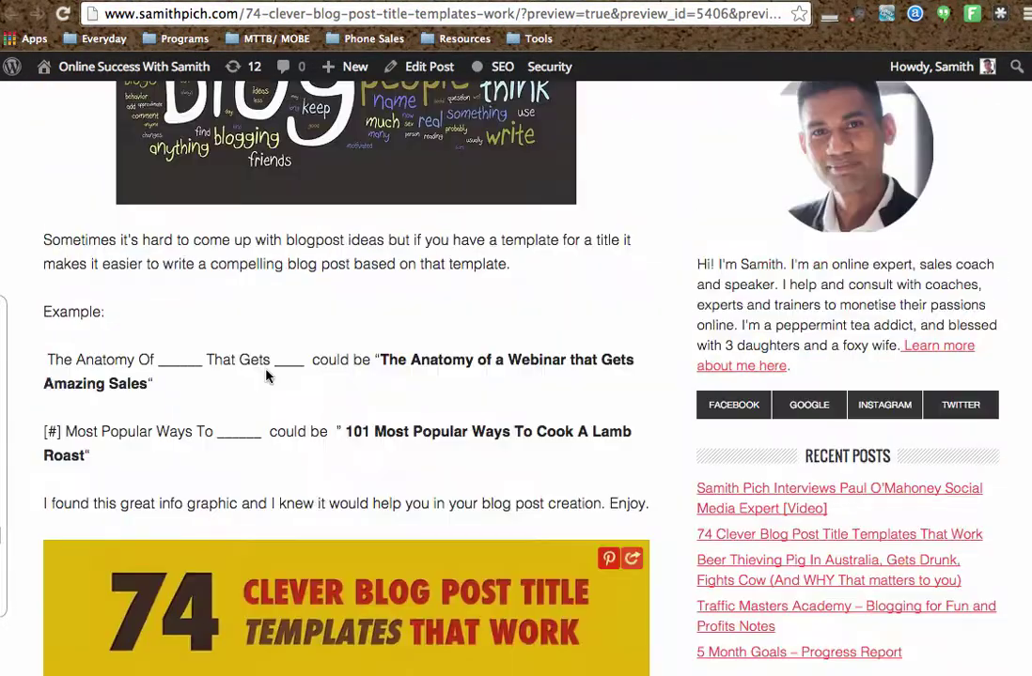
{"action": "scroll", "coordinate": [266, 374], "scroll_direction": "down", "scroll_amount": 9}
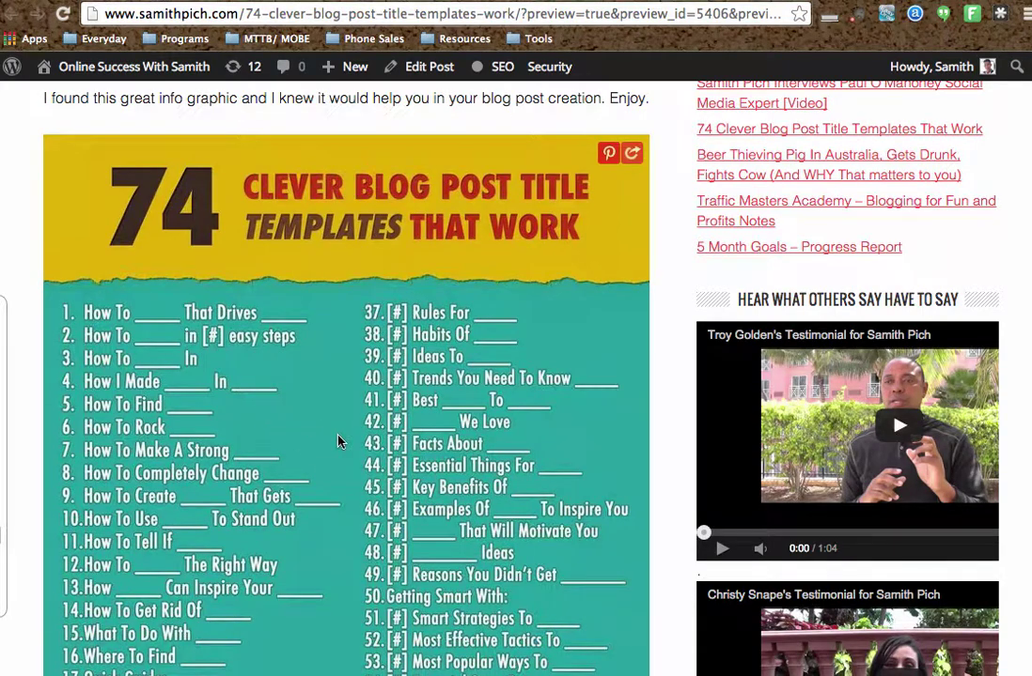
{"action": "scroll", "coordinate": [339, 441], "scroll_direction": "down", "scroll_amount": 20}
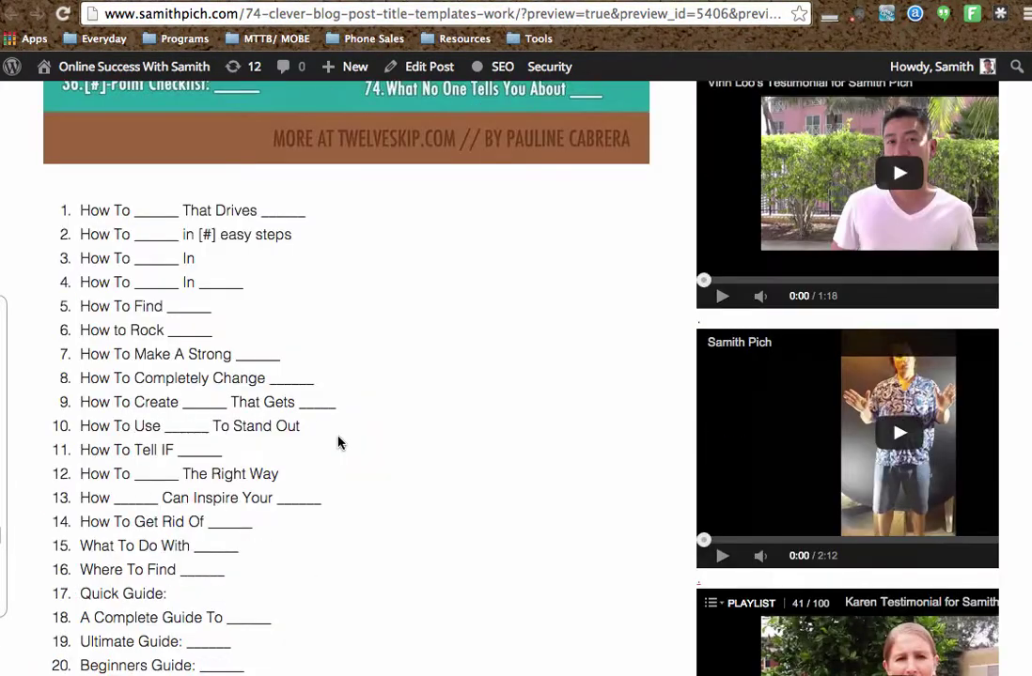
{"action": "scroll", "coordinate": [338, 441], "scroll_direction": "up", "scroll_amount": 15}
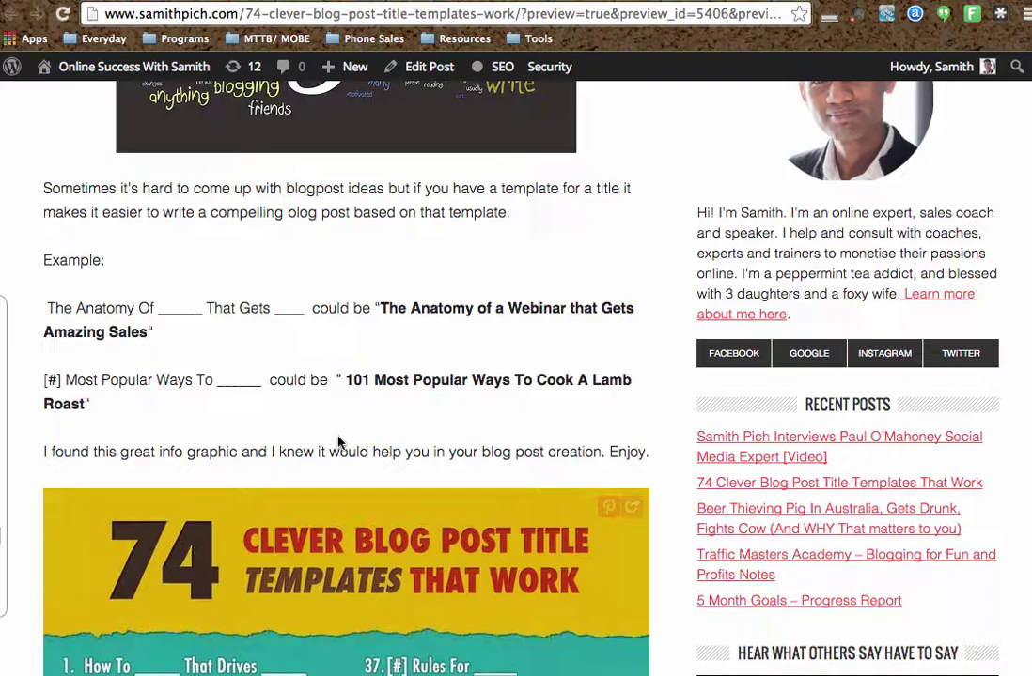
{"action": "scroll", "coordinate": [340, 444], "scroll_direction": "up", "scroll_amount": 7}
{"action": "scroll", "coordinate": [338, 461], "scroll_direction": "down", "scroll_amount": 2}
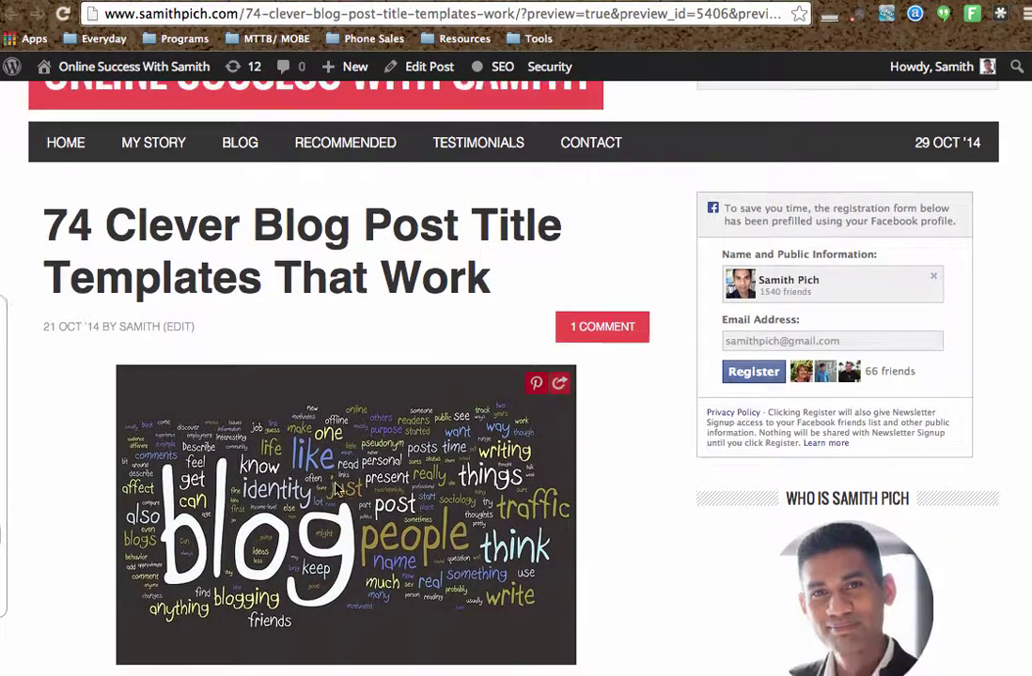
{"action": "scroll", "coordinate": [336, 488], "scroll_direction": "down", "scroll_amount": 10}
{"action": "scroll", "coordinate": [337, 489], "scroll_direction": "up", "scroll_amount": 12}
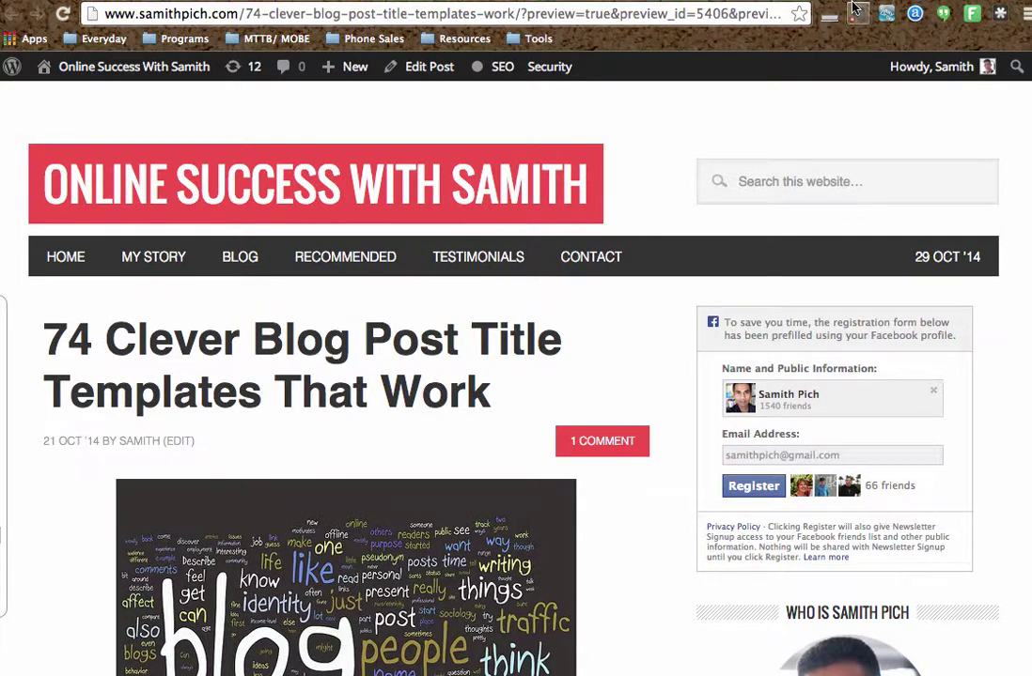
- Go to the Edit Post screen and select the word-cloud image in the Visual editor
{"action": "key", "text": "ctrl+w"}
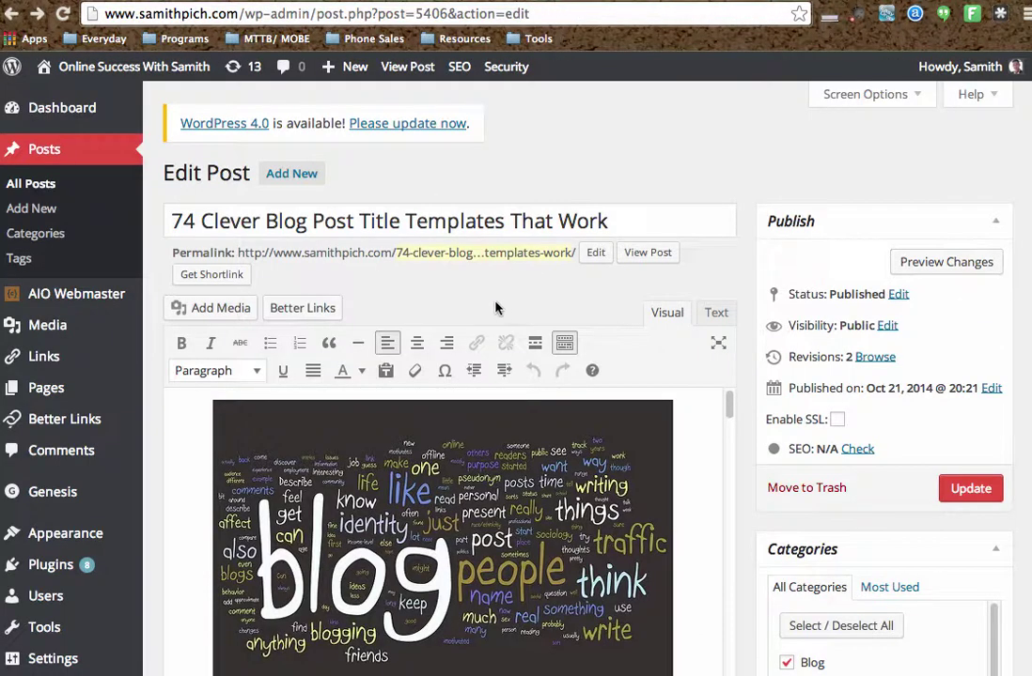
{"action": "scroll", "coordinate": [495, 306], "scroll_direction": "down", "scroll_amount": 3}
{"action": "scroll", "coordinate": [495, 307], "scroll_direction": "up", "scroll_amount": 3}
{"action": "scroll", "coordinate": [475, 376], "scroll_direction": "down", "scroll_amount": 2}
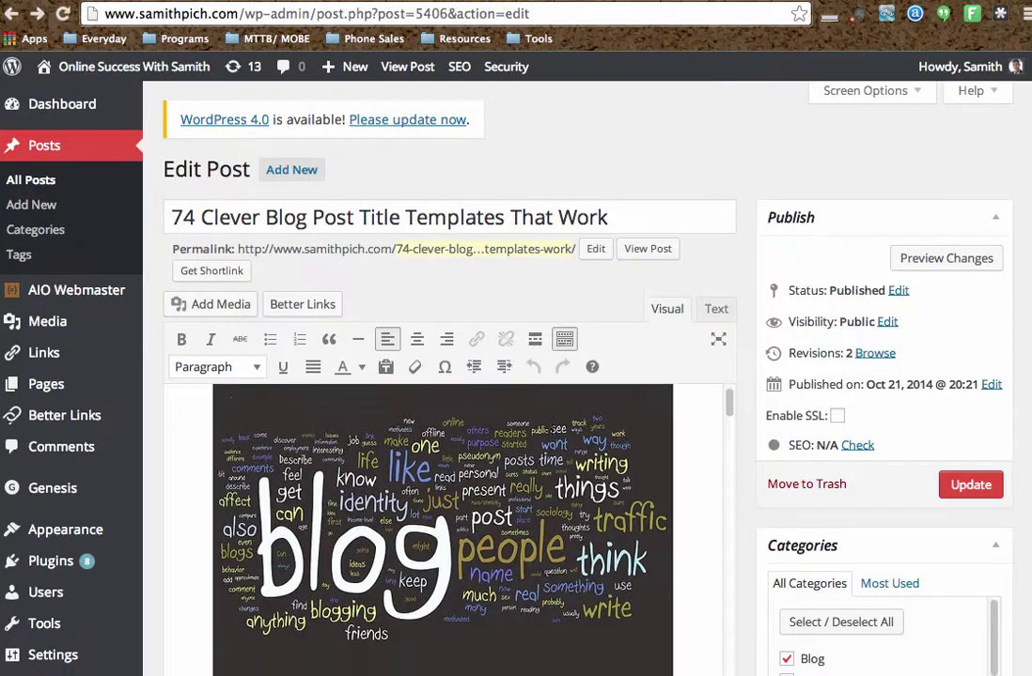
{"action": "left_click", "coordinate": [658, 441]}
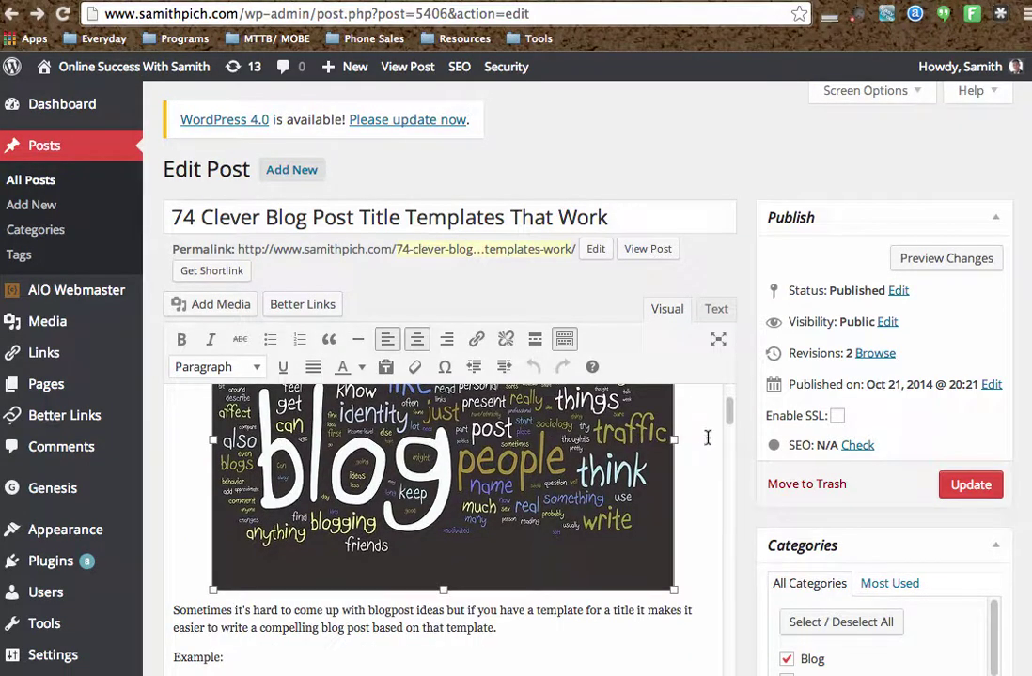
{"action": "scroll", "coordinate": [743, 455], "scroll_direction": "down", "scroll_amount": 1}
{"action": "scroll", "coordinate": [743, 455], "scroll_direction": "down", "scroll_amount": 2}
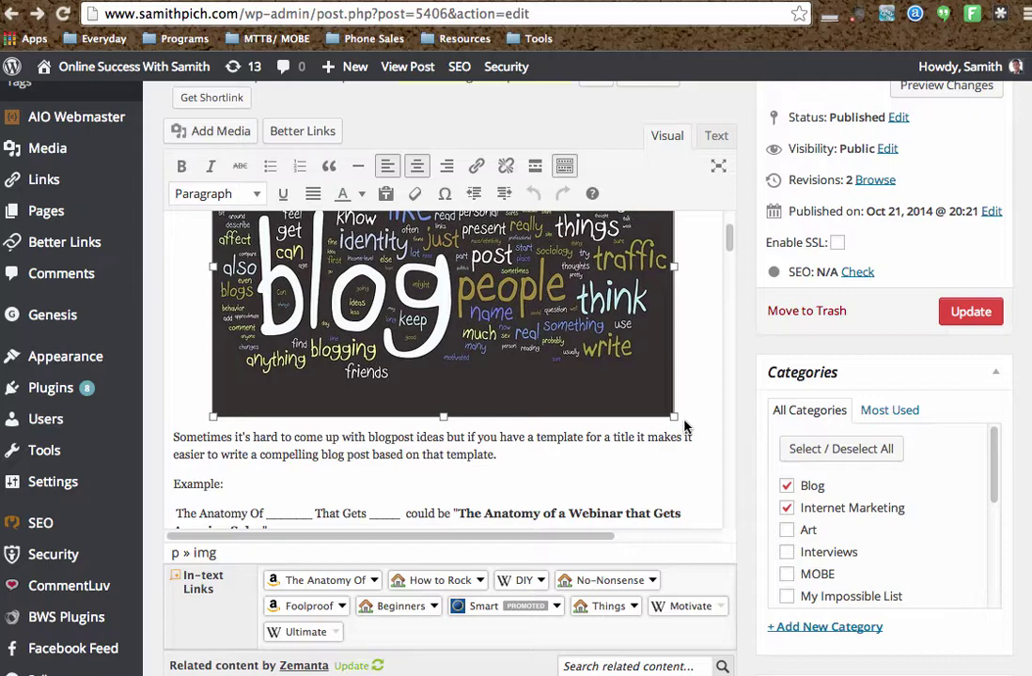
{"action": "scroll", "coordinate": [680, 404], "scroll_direction": "down", "scroll_amount": 2}
- Drag the image's bottom-right handle outward to make the word-cloud image wider
{"action": "left_click_drag", "start_coordinate": [674, 349], "coordinate": [698, 374]}
{"action": "scroll", "coordinate": [682, 385], "scroll_direction": "down", "scroll_amount": 1}
{"action": "scroll", "coordinate": [682, 385], "scroll_direction": "down", "scroll_amount": 2}
{"action": "scroll", "coordinate": [680, 384], "scroll_direction": "up", "scroll_amount": 3}
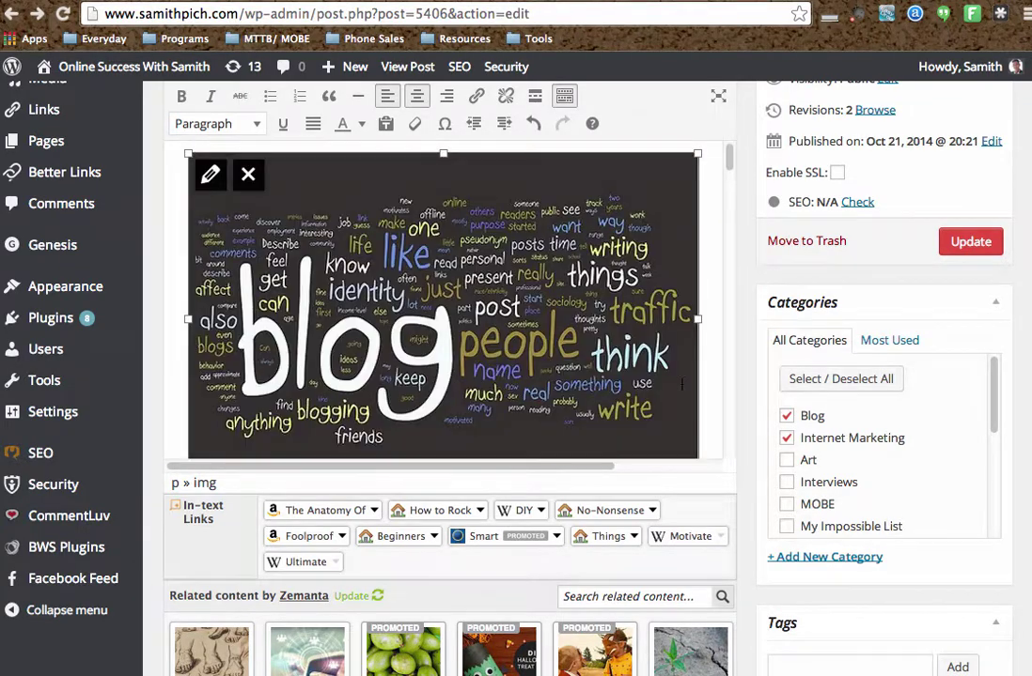
{"action": "scroll", "coordinate": [682, 383], "scroll_direction": "down", "scroll_amount": 3}
{"action": "scroll", "coordinate": [682, 383], "scroll_direction": "up", "scroll_amount": 5}
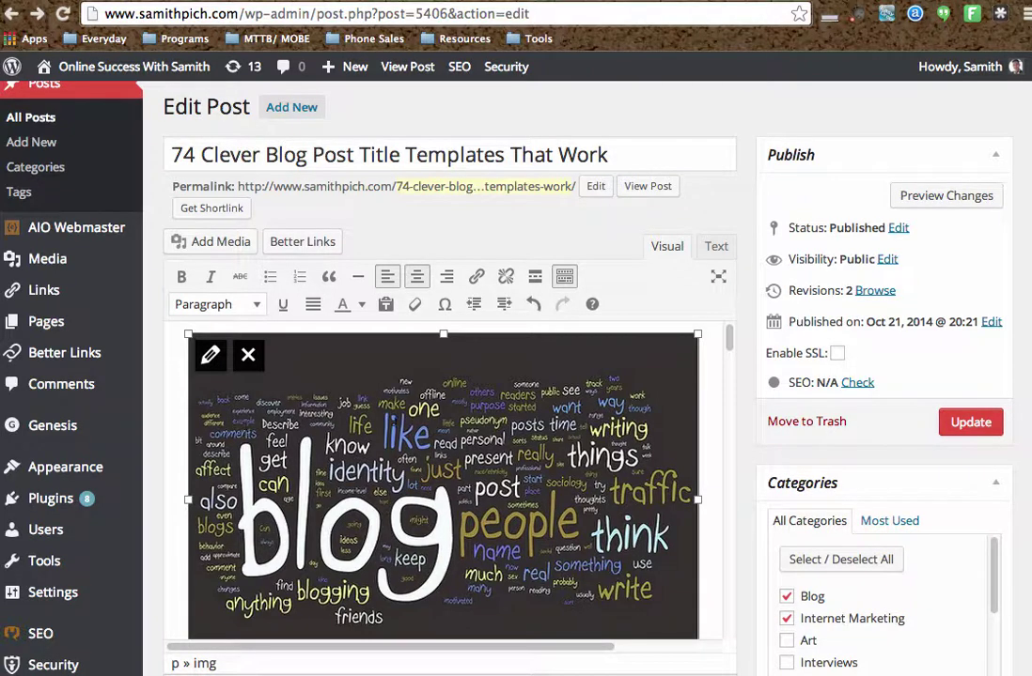
{"action": "scroll", "coordinate": [571, 475], "scroll_direction": "down", "scroll_amount": 3}
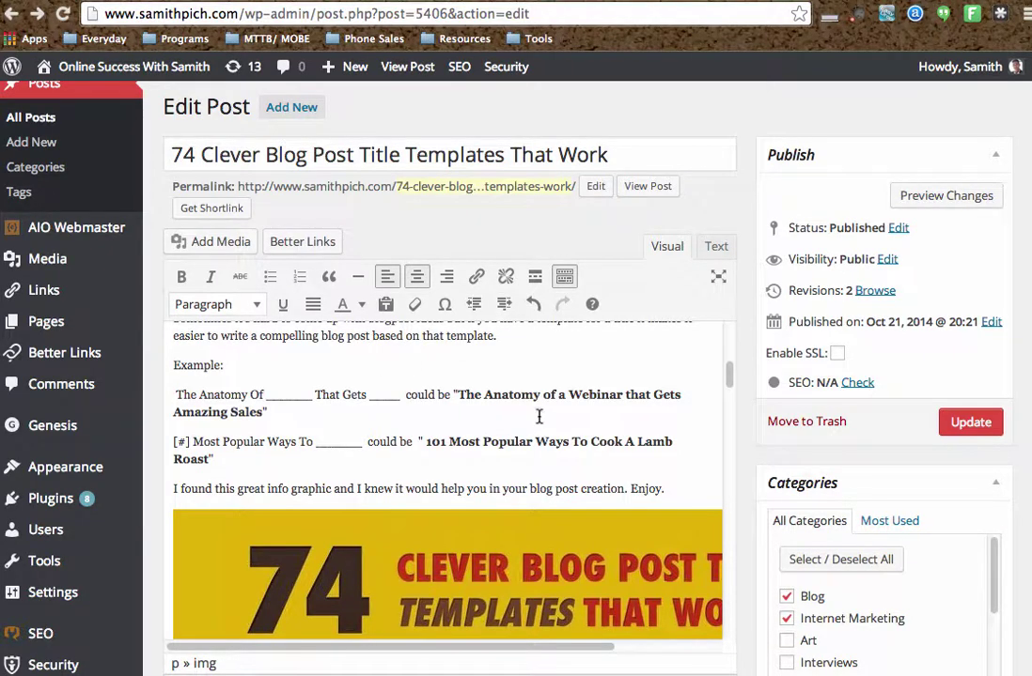
{"action": "scroll", "coordinate": [539, 416], "scroll_direction": "up", "scroll_amount": 10}
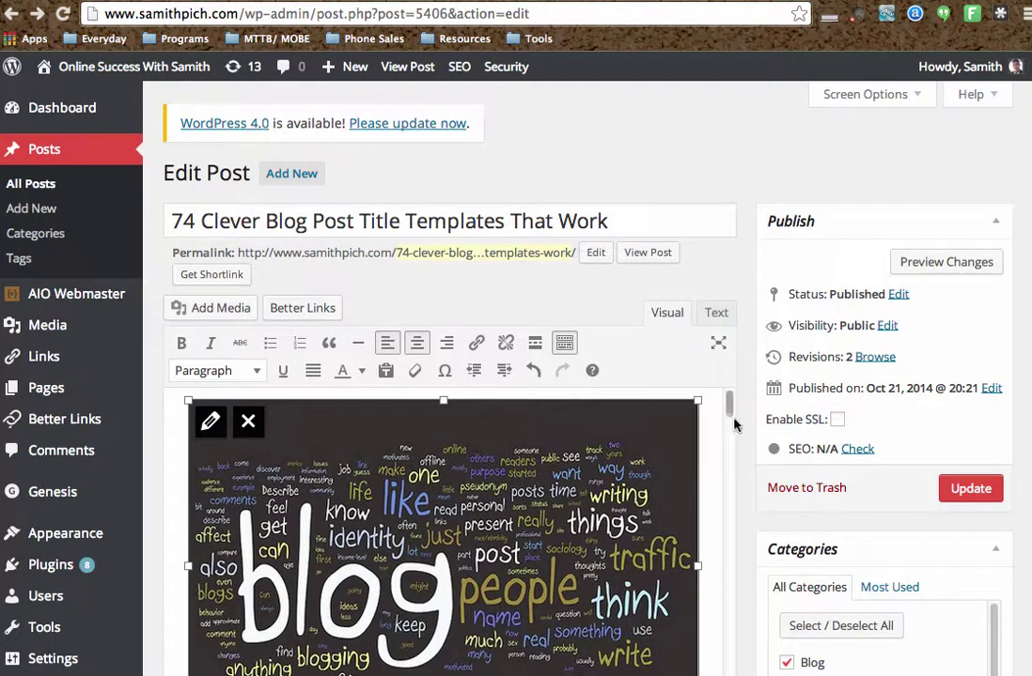
{"action": "scroll", "coordinate": [648, 420], "scroll_direction": "down", "scroll_amount": 5}
{"action": "scroll", "coordinate": [441, 357], "scroll_direction": "down", "scroll_amount": 3}
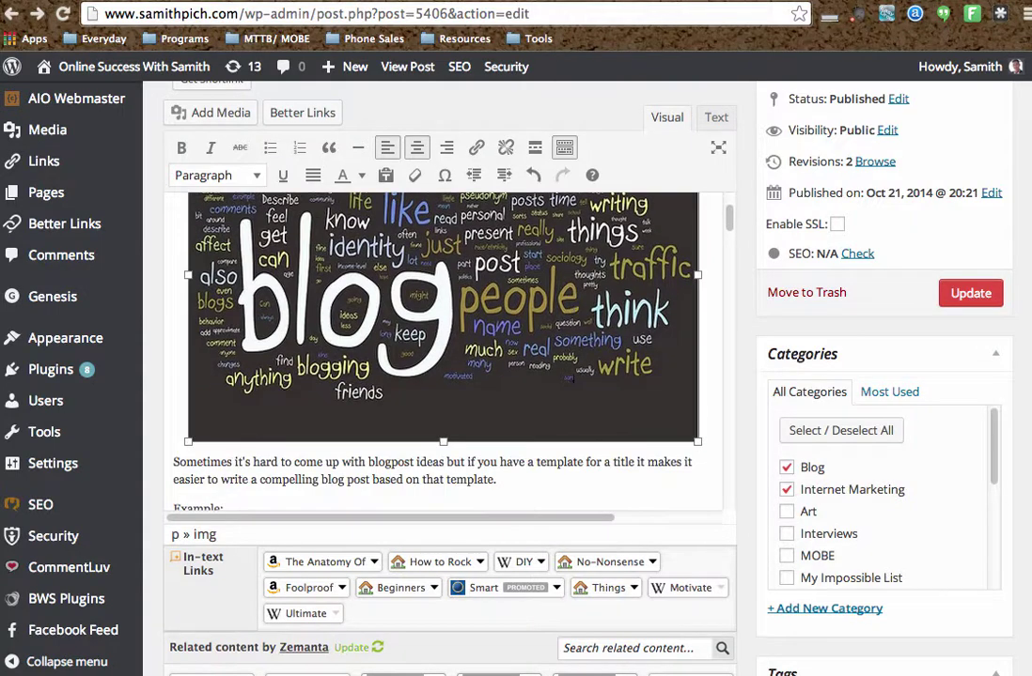
{"action": "scroll", "coordinate": [633, 341], "scroll_direction": "up", "scroll_amount": 8}
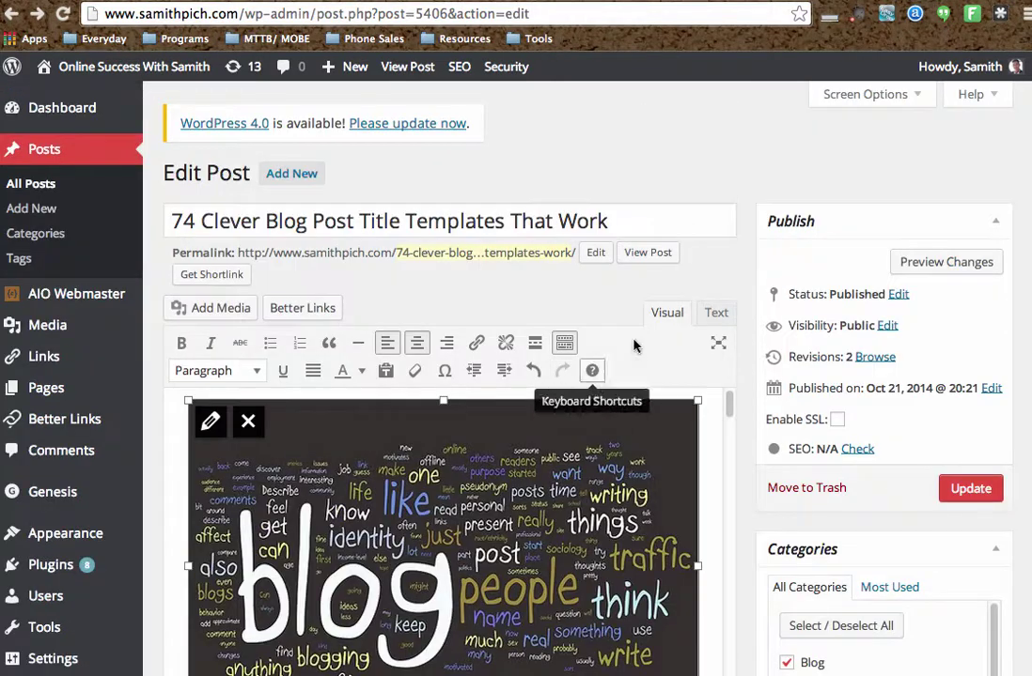
- Switch the post editor to the Text view to show the raw HTML
{"action": "left_click", "coordinate": [714, 313]}
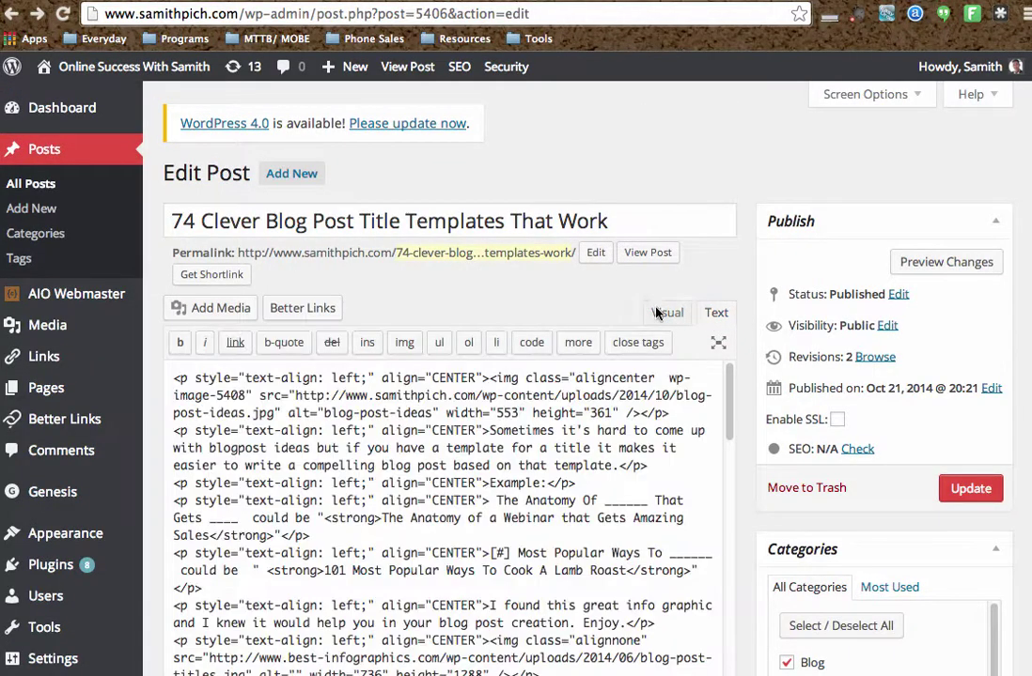
{"action": "scroll", "coordinate": [556, 388], "scroll_direction": "down", "scroll_amount": 3}
{"action": "scroll", "coordinate": [555, 387], "scroll_direction": "up", "scroll_amount": 2}
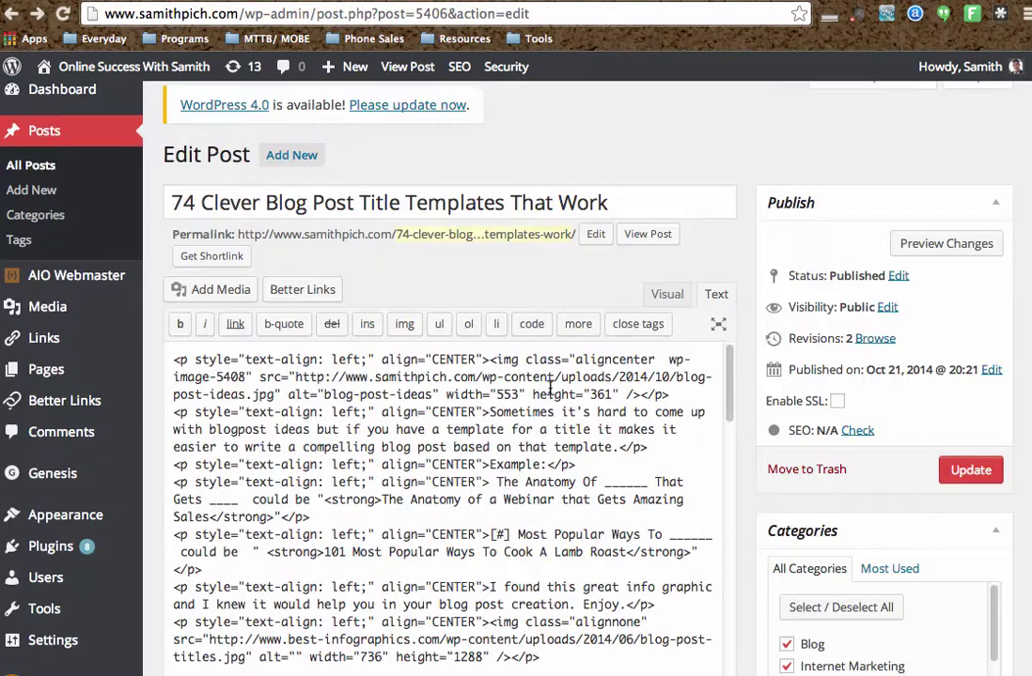
{"action": "scroll", "coordinate": [737, 428], "scroll_direction": "down", "scroll_amount": 2}
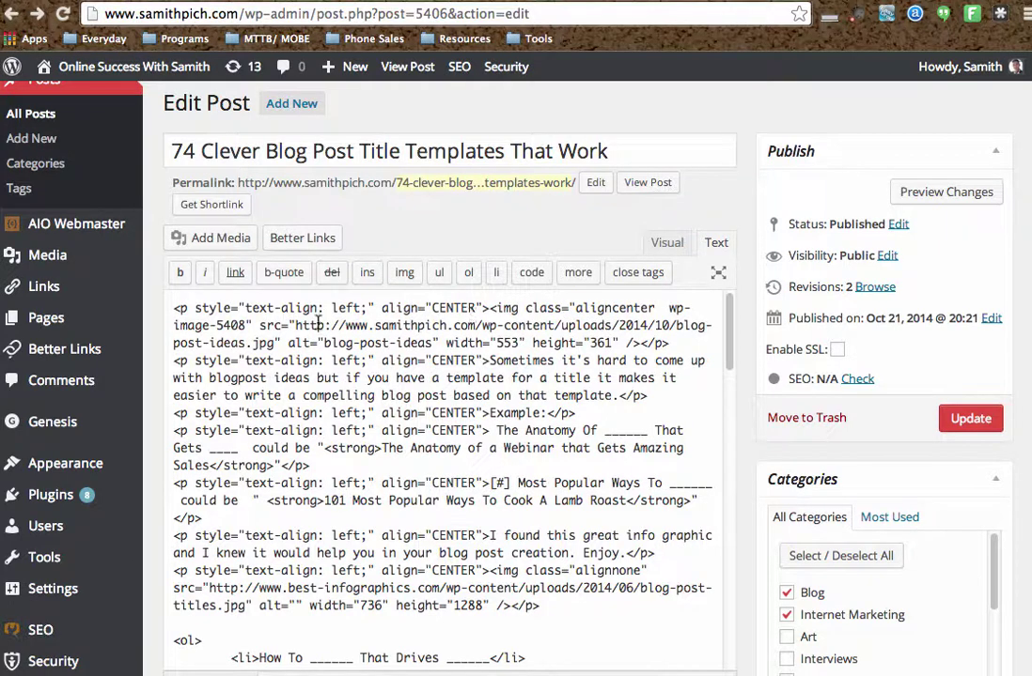
- Check the img tag's width 553 and height 361, then update the post
{"action": "double_click", "coordinate": [504, 343]}
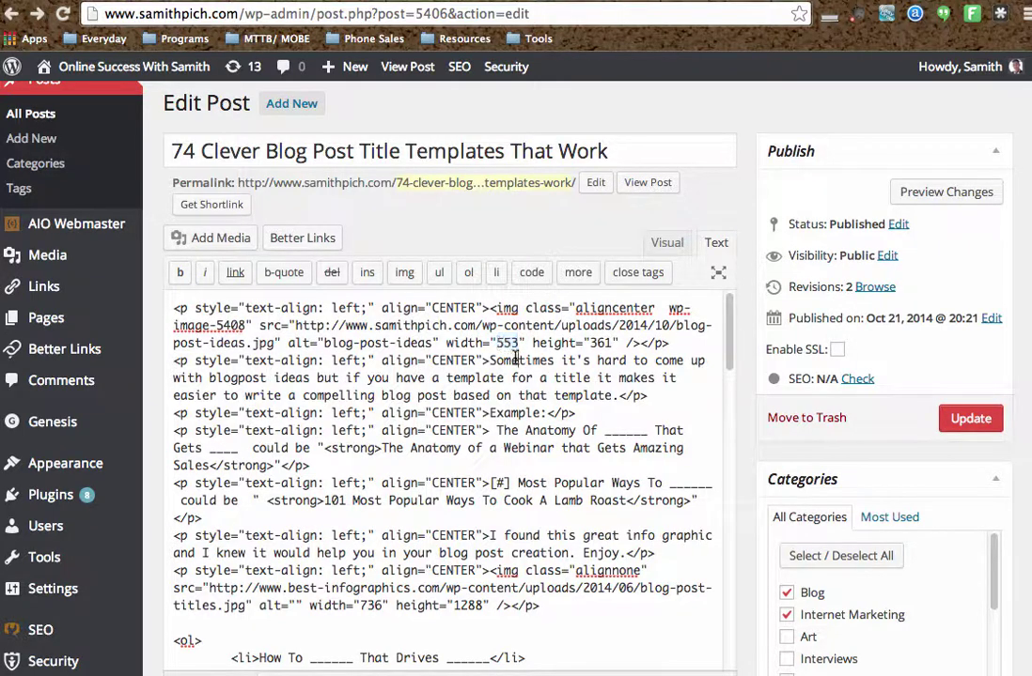
{"action": "left_click", "coordinate": [514, 359]}
{"action": "double_click", "coordinate": [500, 343]}
{"action": "double_click", "coordinate": [596, 343]}
{"action": "left_click", "coordinate": [598, 345]}
{"action": "left_click", "coordinate": [963, 420]}
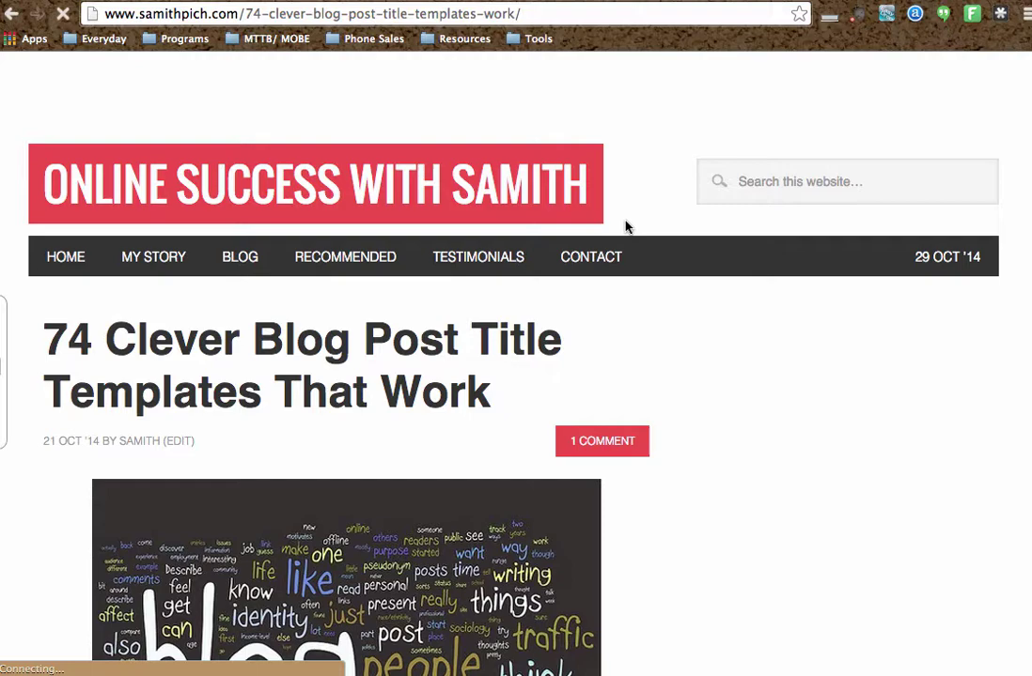
- Scroll the live post to check the full-size word-cloud image above the intro and infographic
{"action": "scroll", "coordinate": [702, 264], "scroll_direction": "down", "scroll_amount": 7}
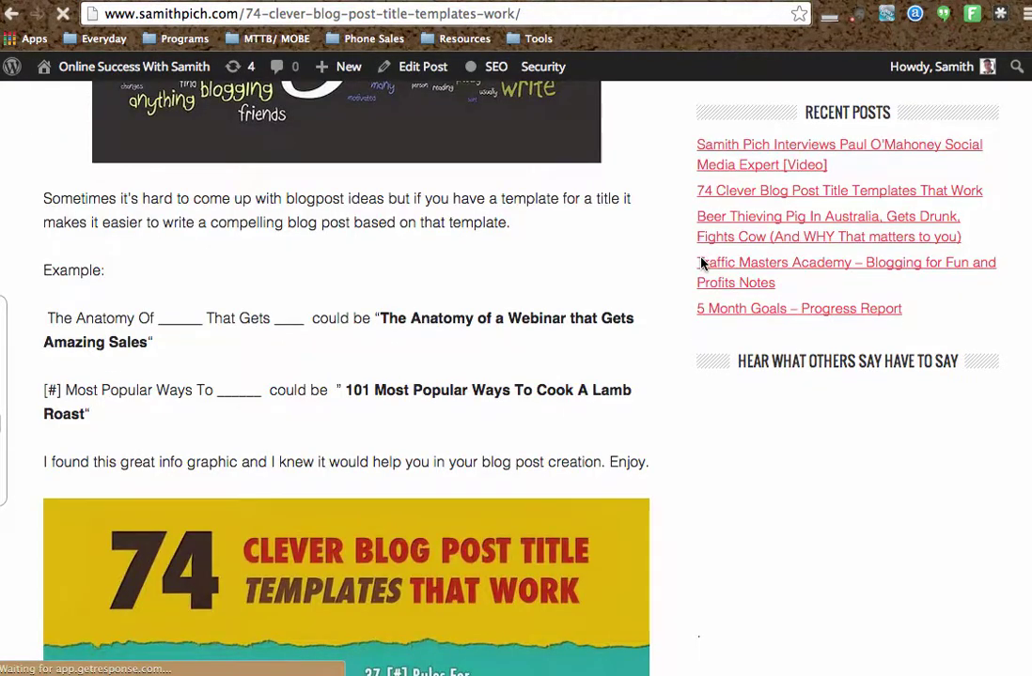
{"action": "scroll", "coordinate": [642, 278], "scroll_direction": "up", "scroll_amount": 8}
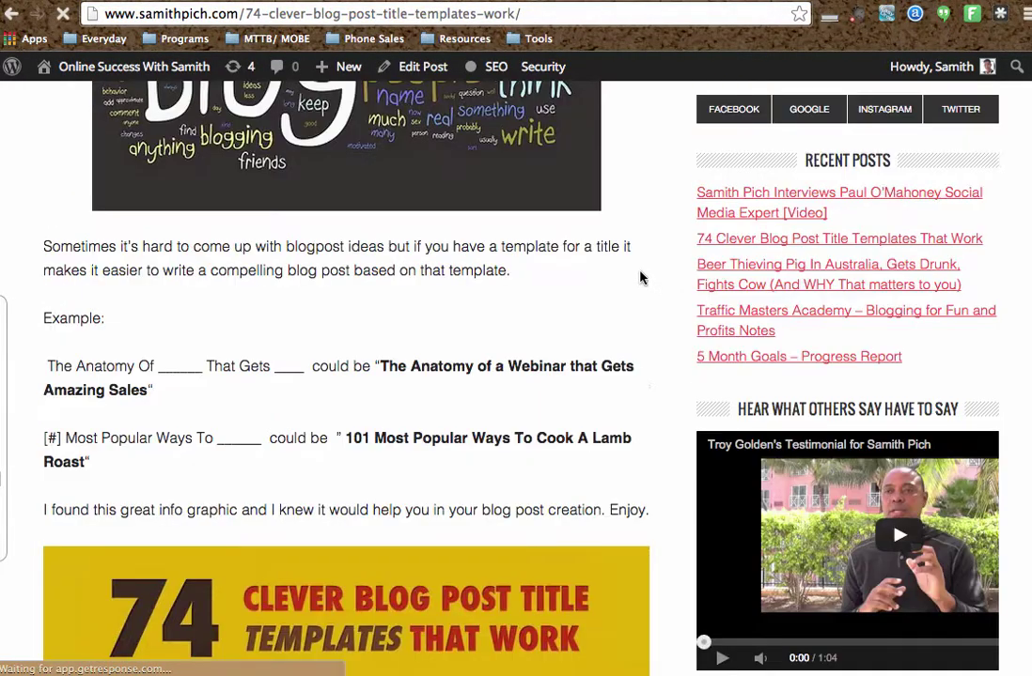
{"action": "scroll", "coordinate": [641, 278], "scroll_direction": "down", "scroll_amount": 1}
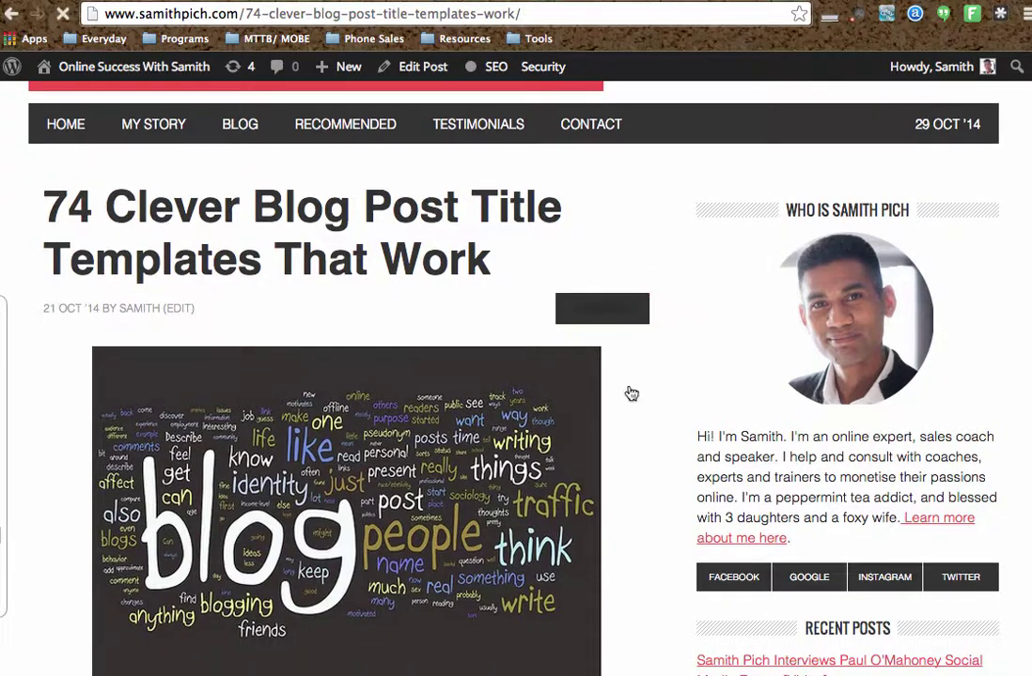
{"action": "scroll", "coordinate": [631, 388], "scroll_direction": "down", "scroll_amount": 2}
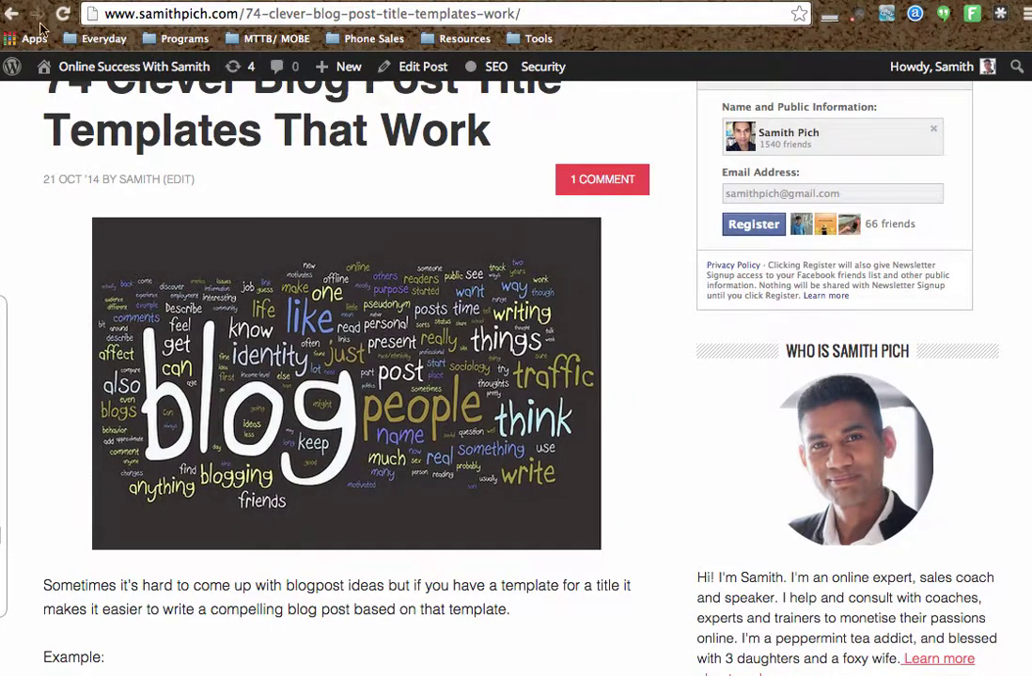
- Change the img tag to width 153 and height 161 in the Text editor and update the post
{"action": "left_click", "coordinate": [413, 67]}
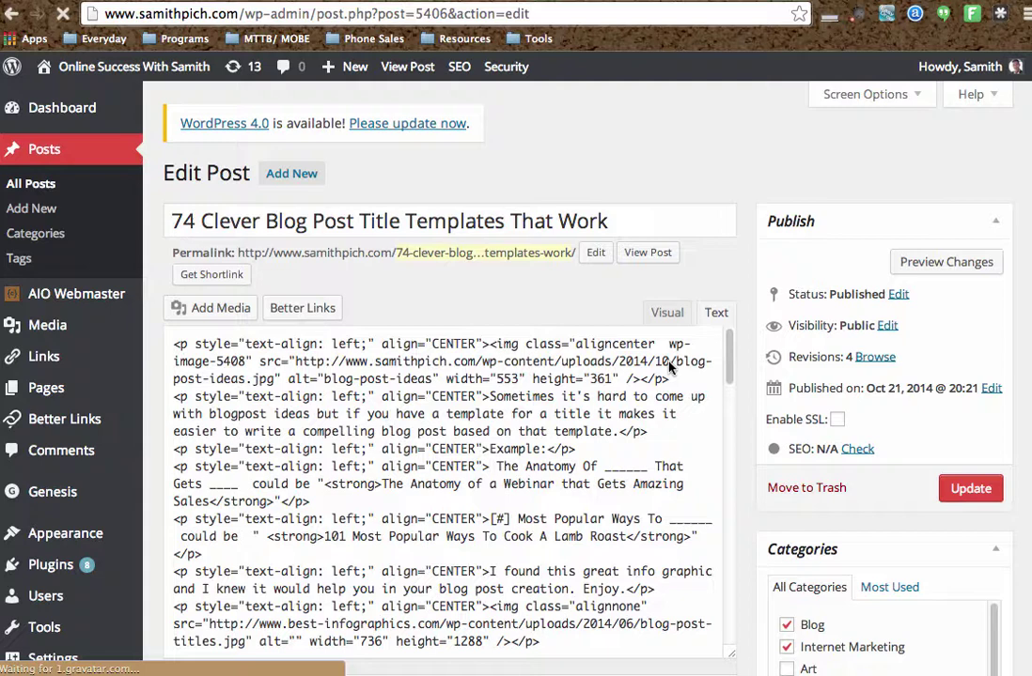
{"action": "scroll", "coordinate": [639, 461], "scroll_direction": "down", "scroll_amount": 1}
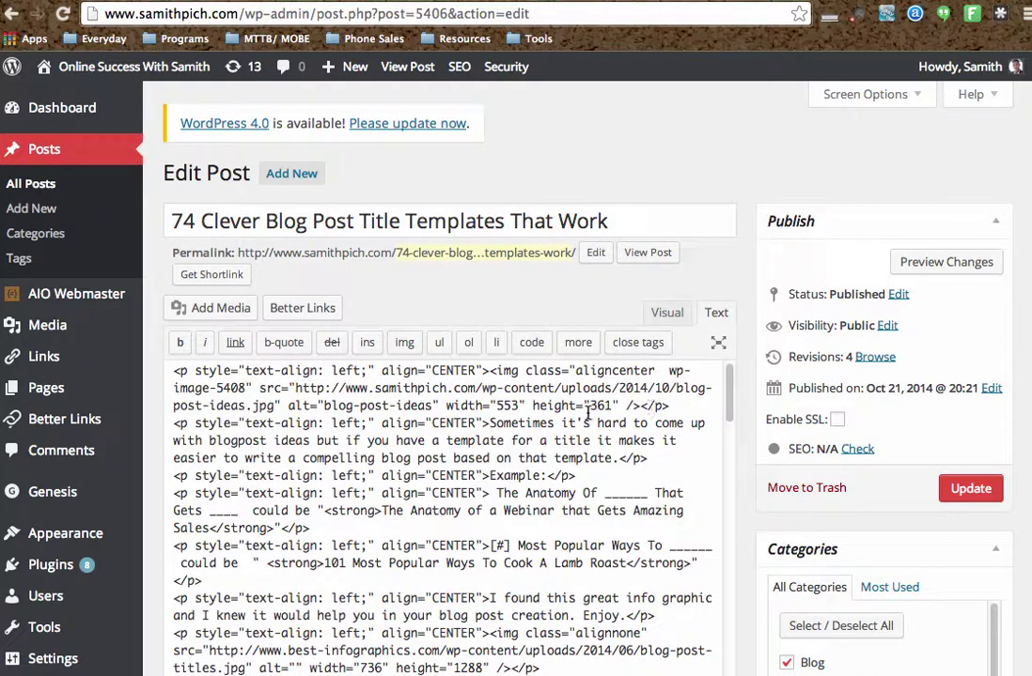
{"action": "left_click", "coordinate": [502, 405]}
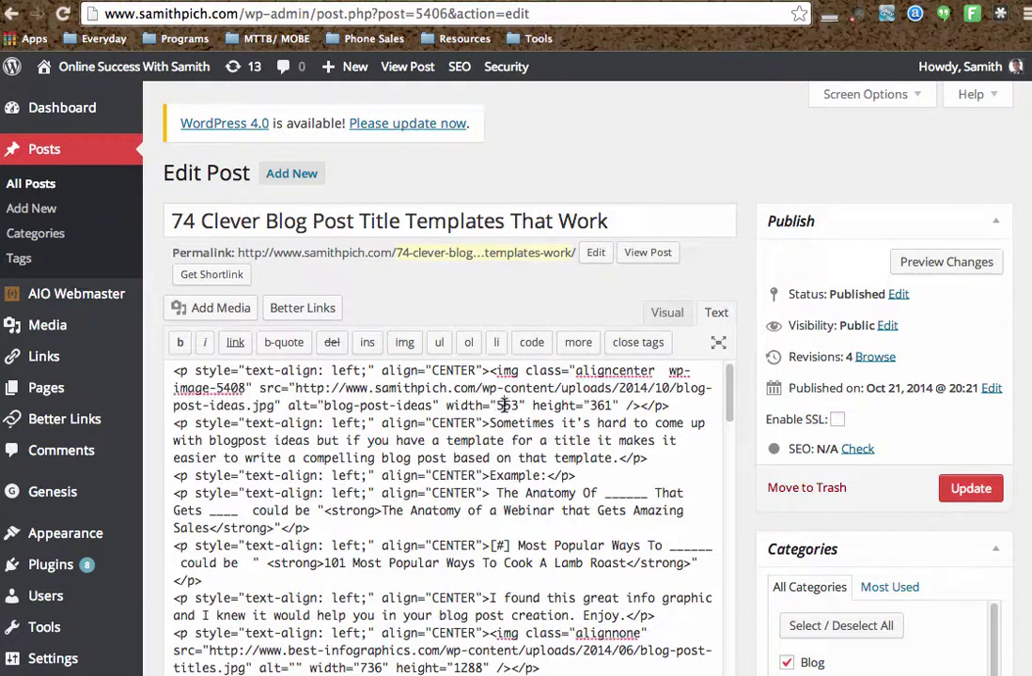
{"action": "key", "text": "BackSpace"}
{"action": "type", "text": "1"}
{"action": "left_click", "coordinate": [598, 406]}
{"action": "key", "text": "BackSpace"}
{"action": "type", "text": "1"}
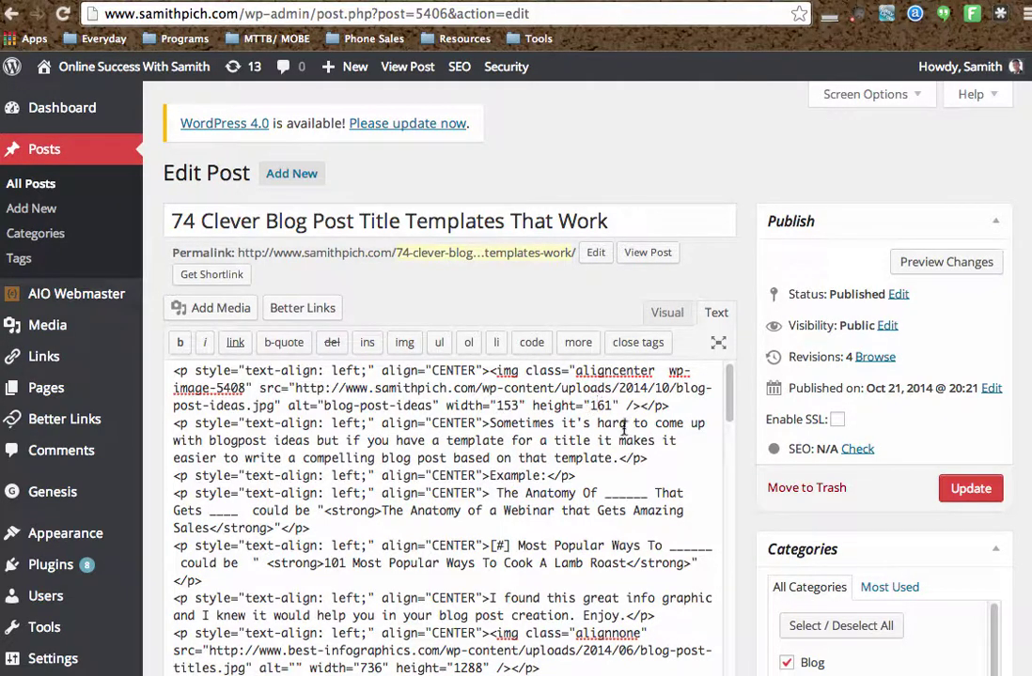
{"action": "left_click", "coordinate": [963, 490]}
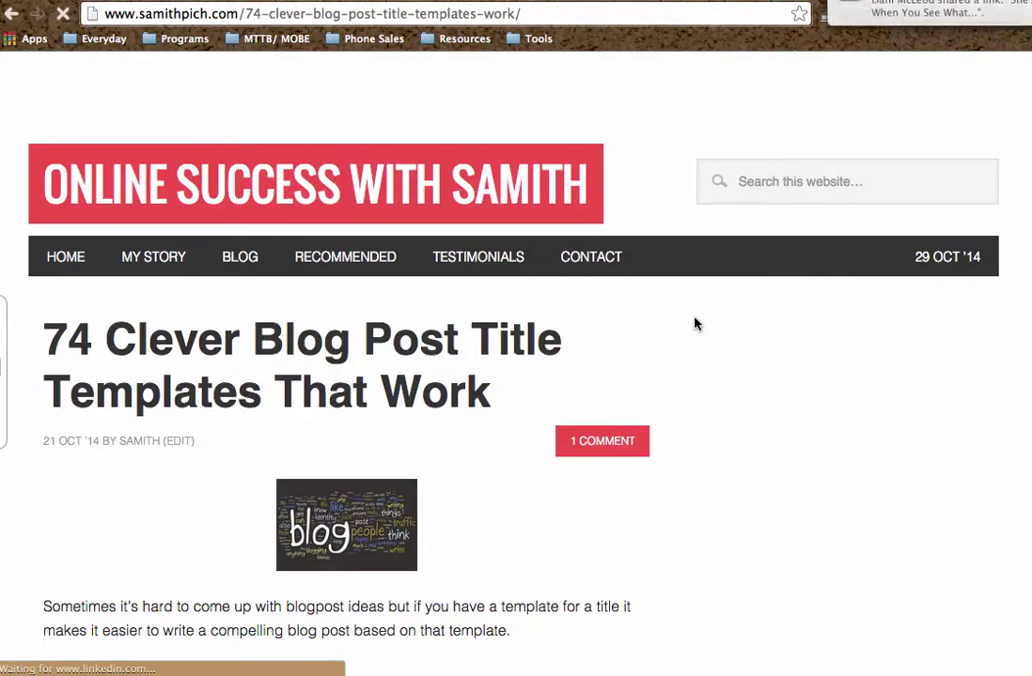
{"action": "scroll", "coordinate": [410, 420], "scroll_direction": "down", "scroll_amount": 3}
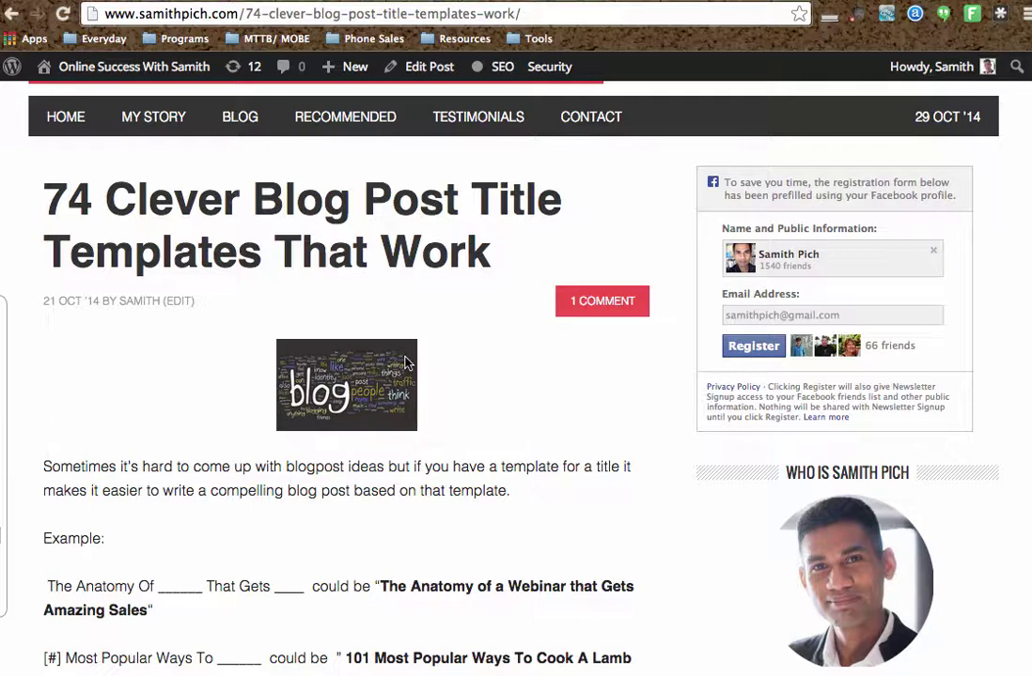
{"action": "scroll", "coordinate": [505, 364], "scroll_direction": "up", "scroll_amount": 3}
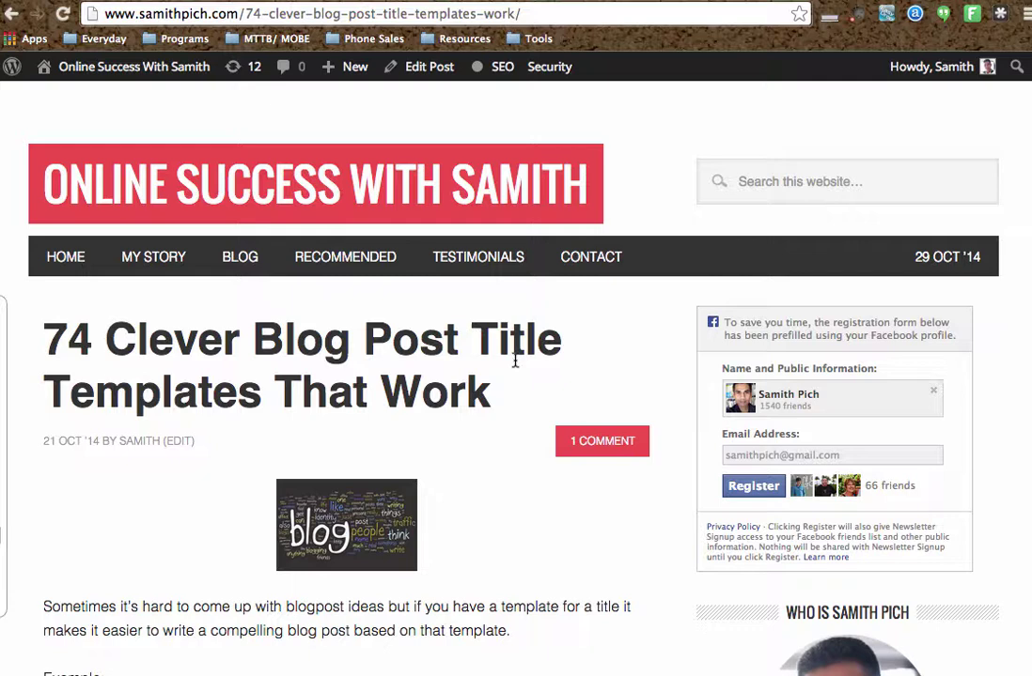
{"action": "scroll", "coordinate": [477, 384], "scroll_direction": "down", "scroll_amount": 2}
{"action": "scroll", "coordinate": [457, 395], "scroll_direction": "up", "scroll_amount": 2}
- Edit the img tag to width="453" and height="361" and update the post
{"action": "left_click", "coordinate": [427, 66]}
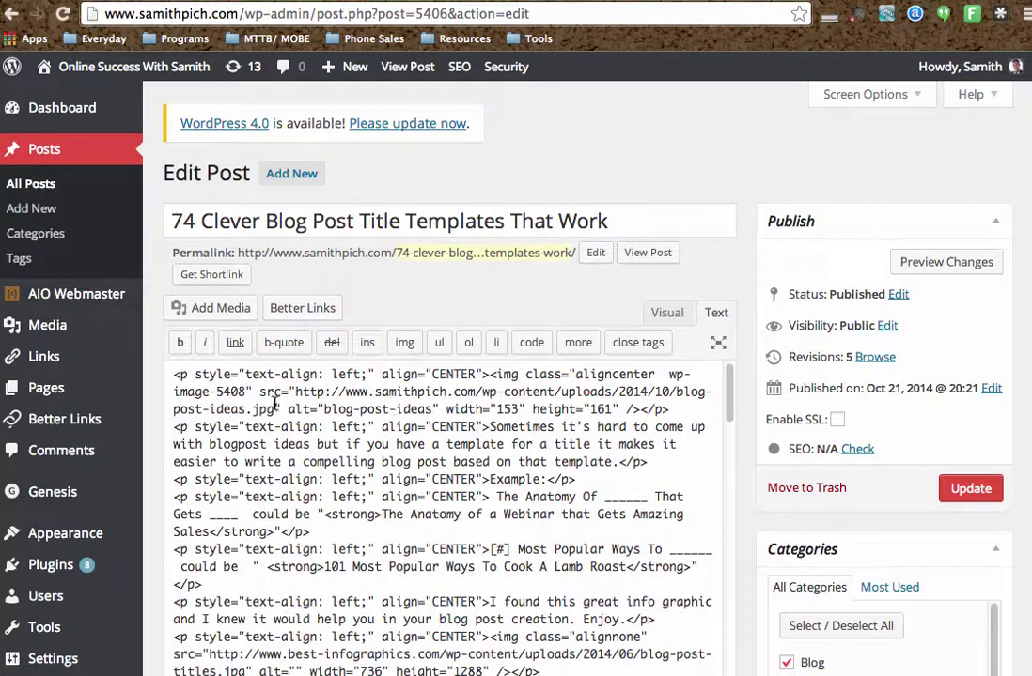
{"action": "left_click", "coordinate": [499, 410]}
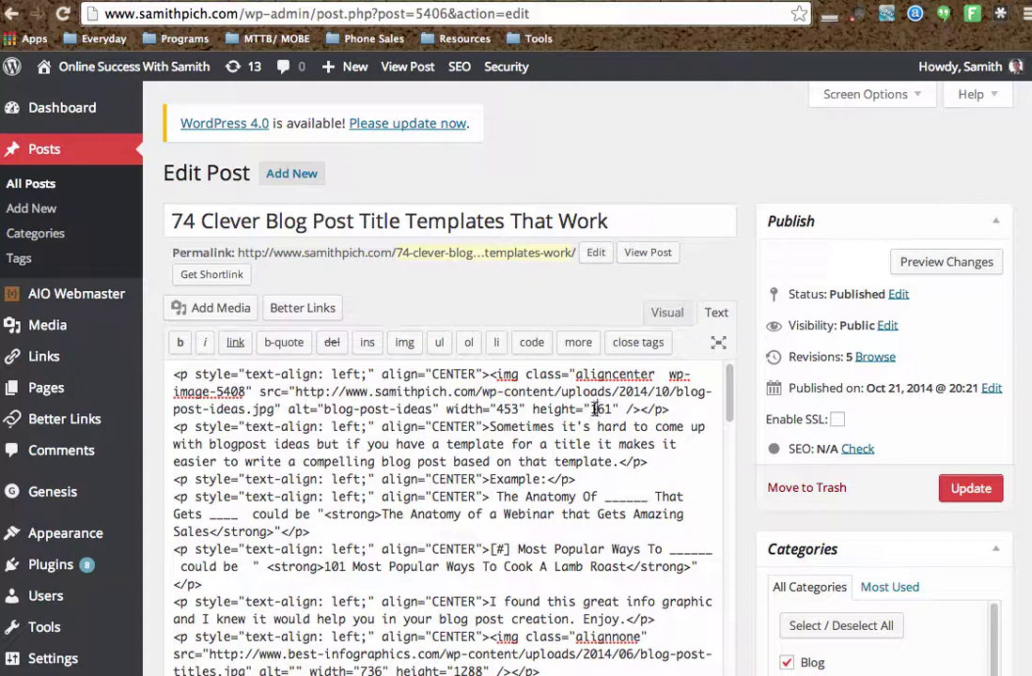
{"action": "double_click", "coordinate": [595, 409]}
{"action": "type", "text": "3"}
{"action": "left_click", "coordinate": [968, 488]}
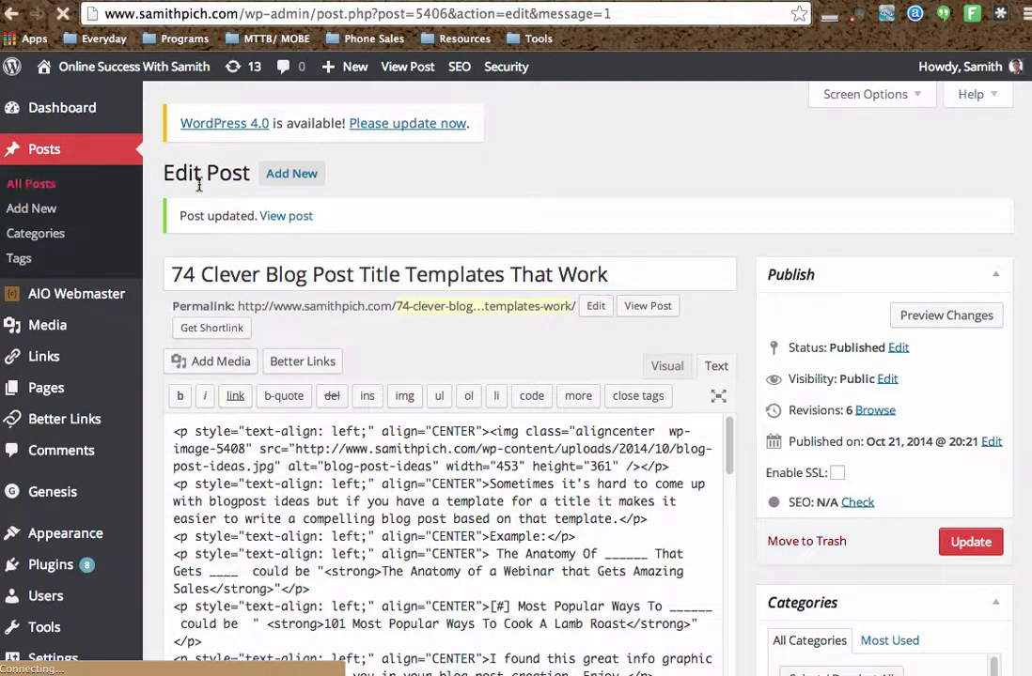
- Open the updated post live and scroll to check the 453×361 word-cloud image
{"action": "left_click", "coordinate": [275, 217]}
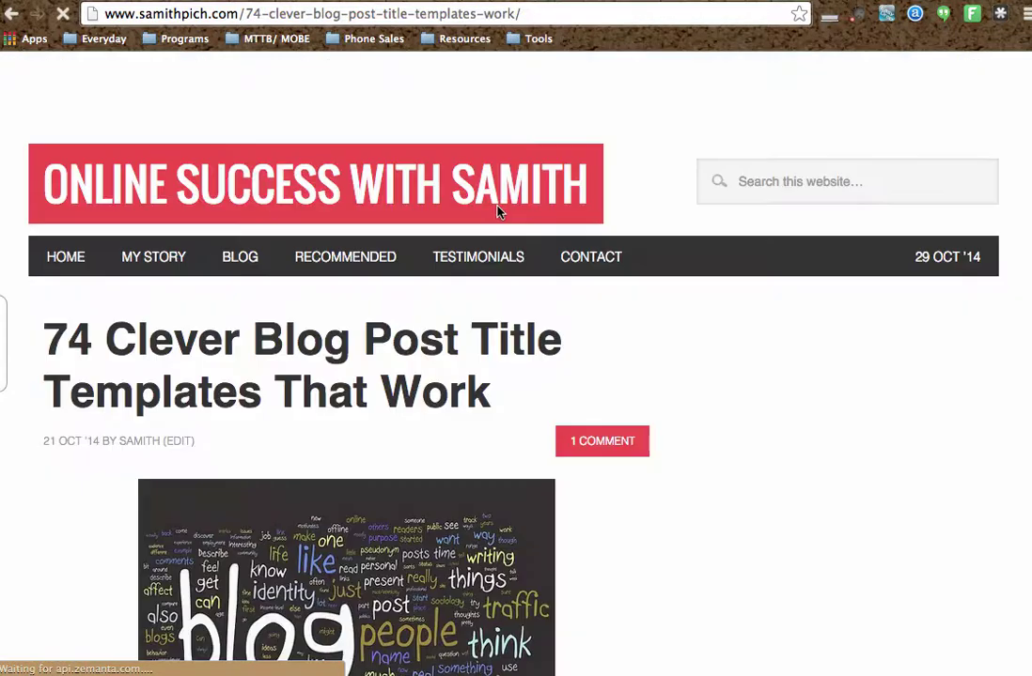
{"action": "scroll", "coordinate": [498, 212], "scroll_direction": "down", "scroll_amount": 6}
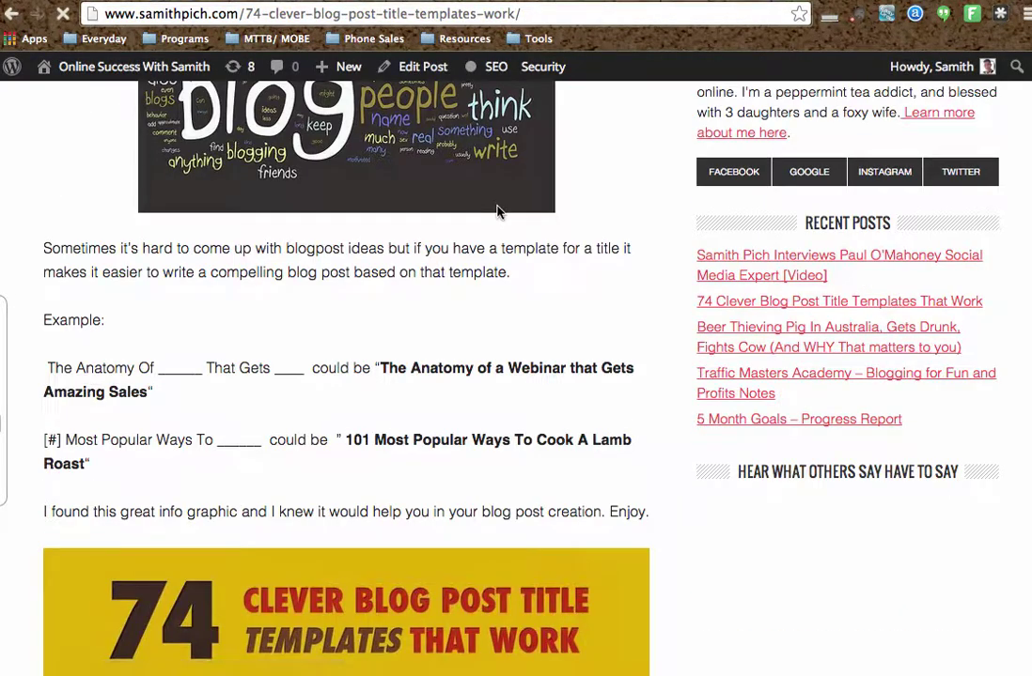
{"action": "scroll", "coordinate": [488, 235], "scroll_direction": "up", "scroll_amount": 3}
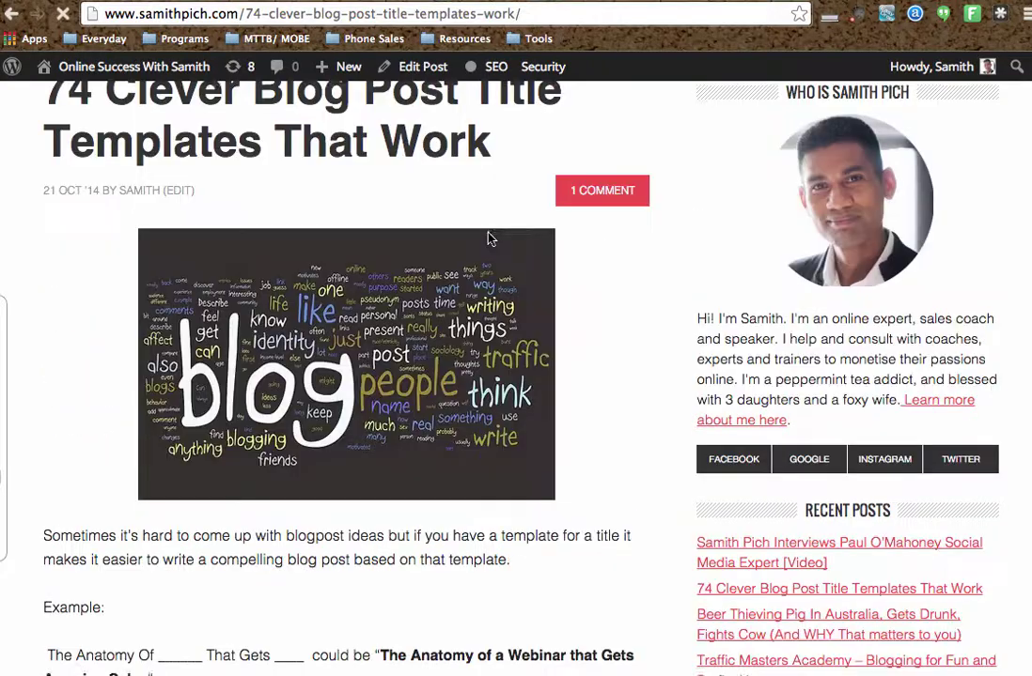
{"action": "scroll", "coordinate": [489, 239], "scroll_direction": "up", "scroll_amount": 2}
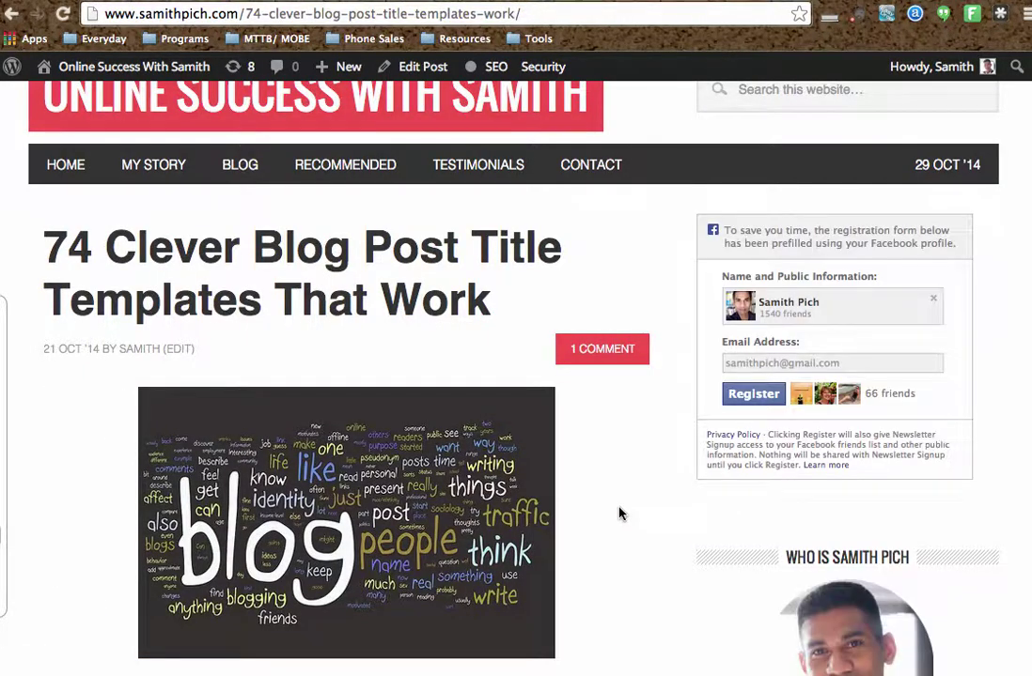
{"action": "scroll", "coordinate": [619, 513], "scroll_direction": "down", "scroll_amount": 2}
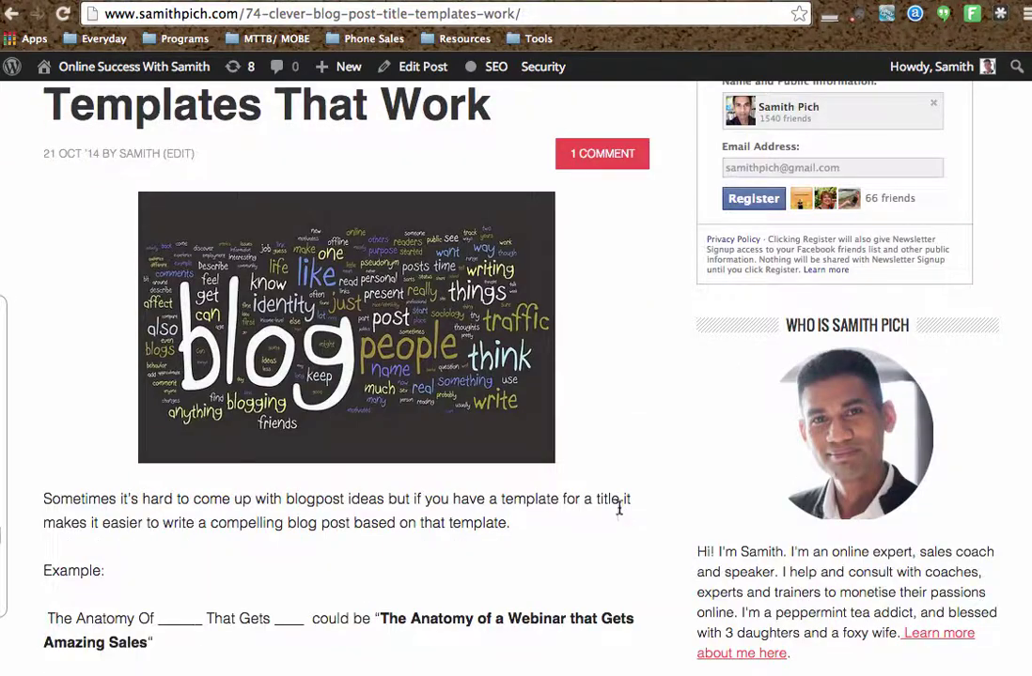